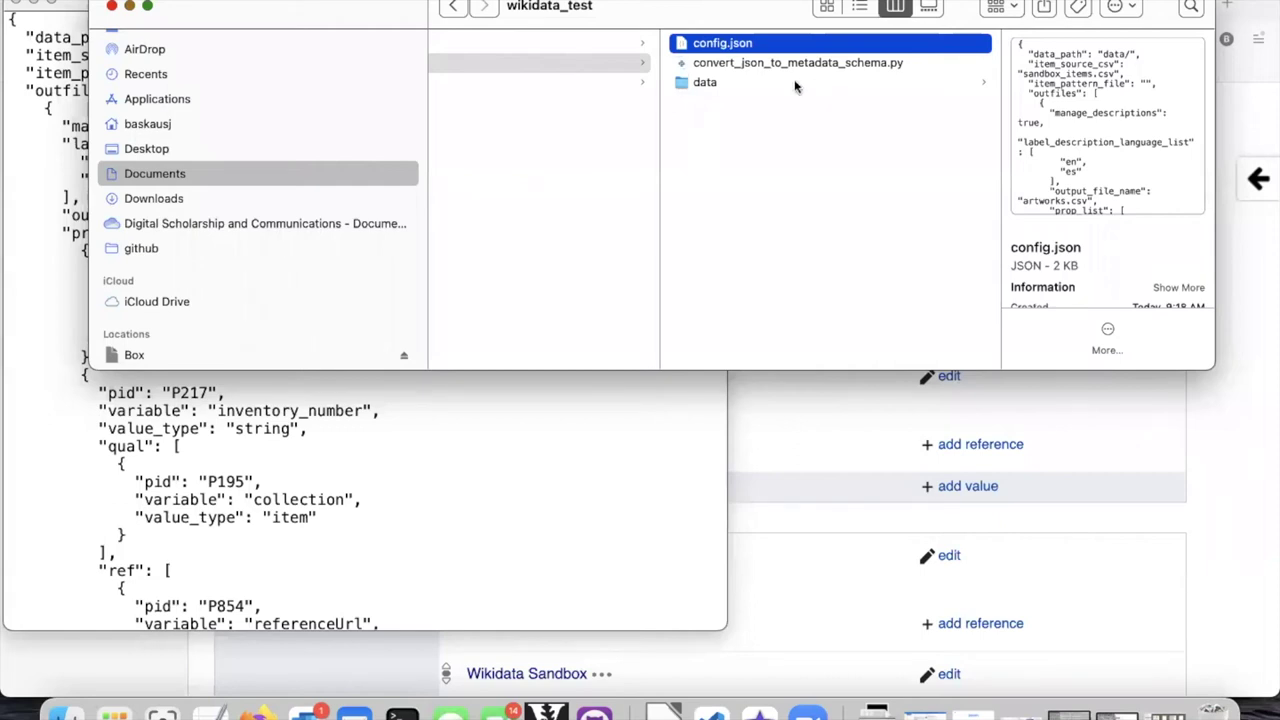
Open artworks.csv from the wikidata_test data folder in LibreOffice
{"action": "left_click", "coordinate": [737, 84]}
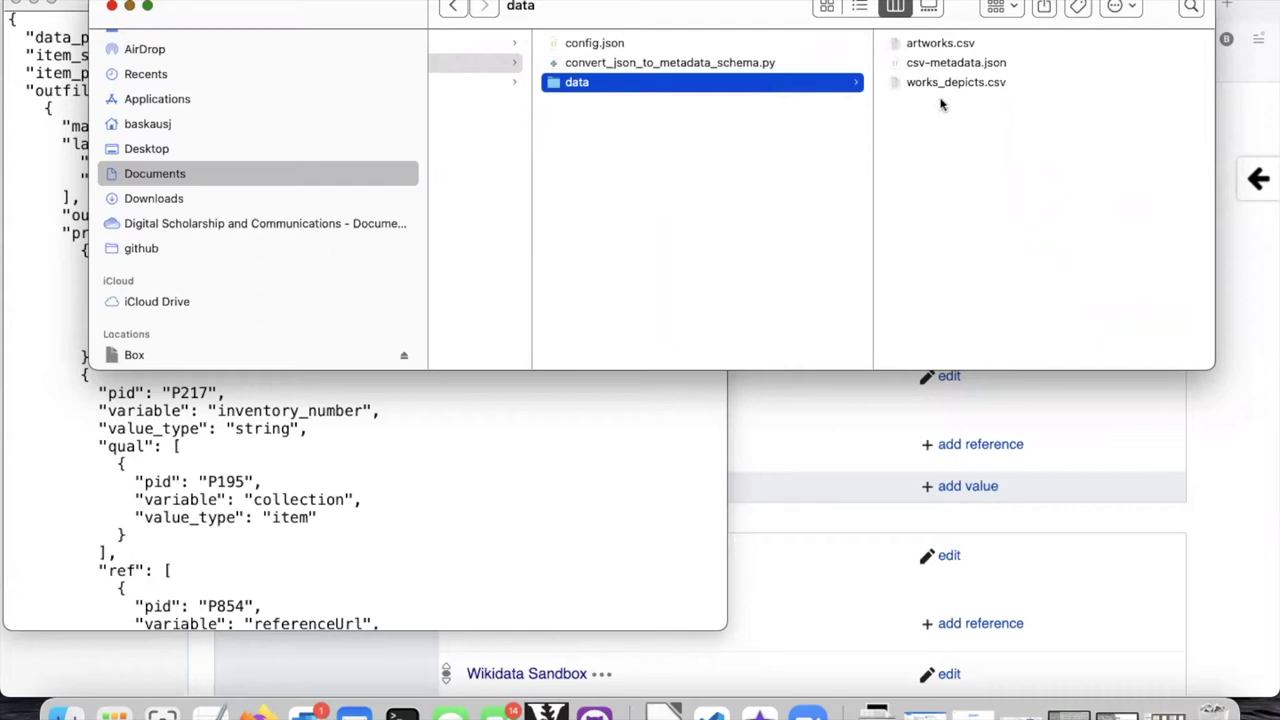
{"action": "double_click", "coordinate": [903, 48]}
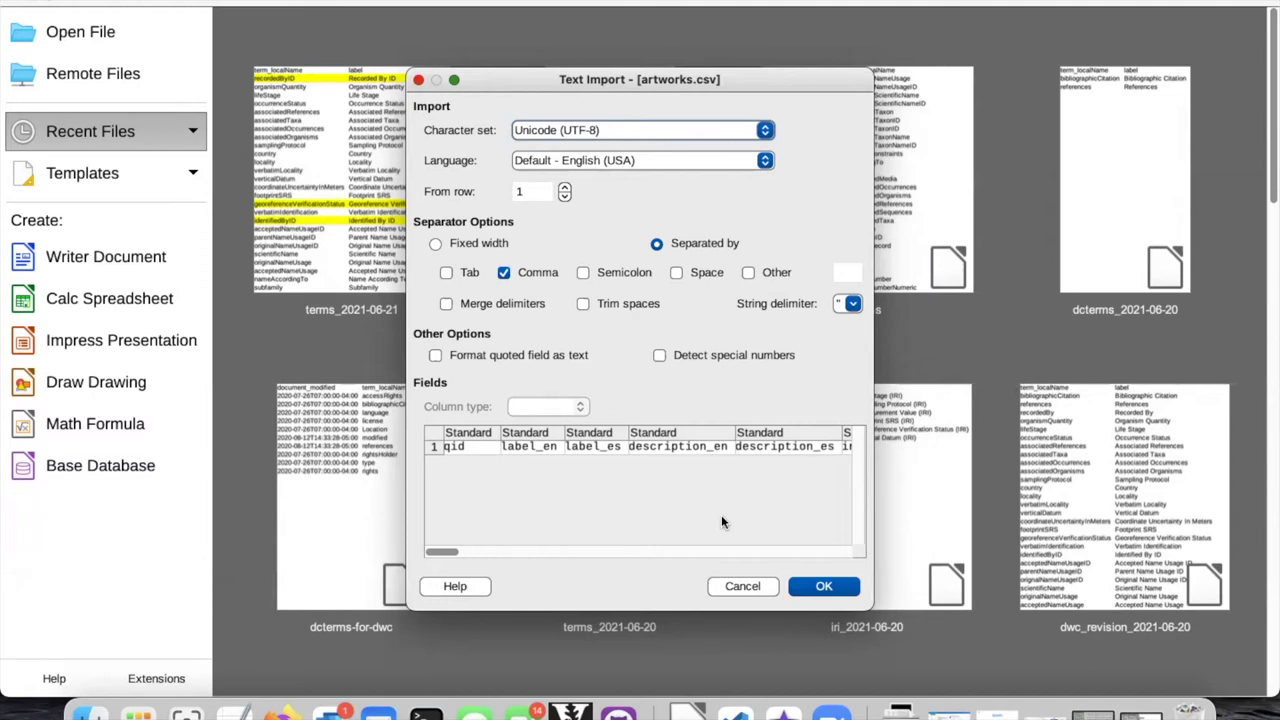
Accept the UTF-8, comma-separated import settings for artworks.csv
{"action": "left_click", "coordinate": [824, 587]}
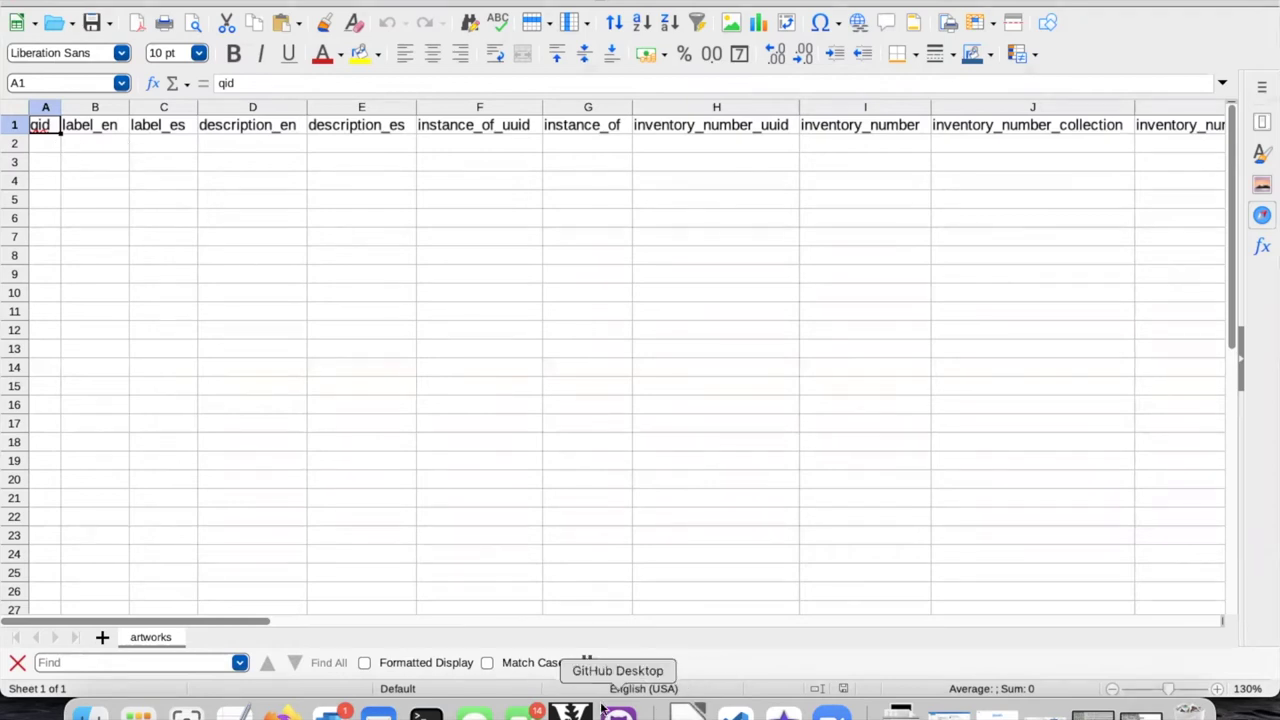
{"action": "left_click", "coordinate": [233, 712]}
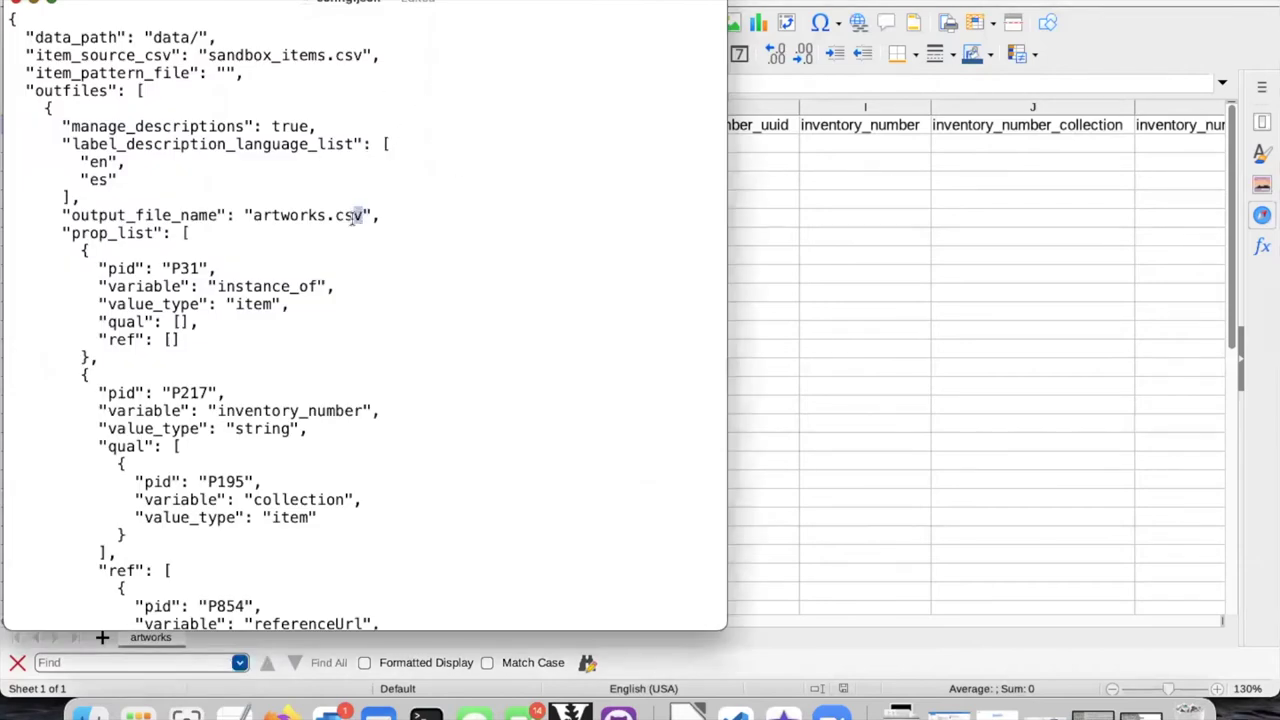
{"action": "left_click_drag", "start_coordinate": [362, 216], "coordinate": [253, 216]}
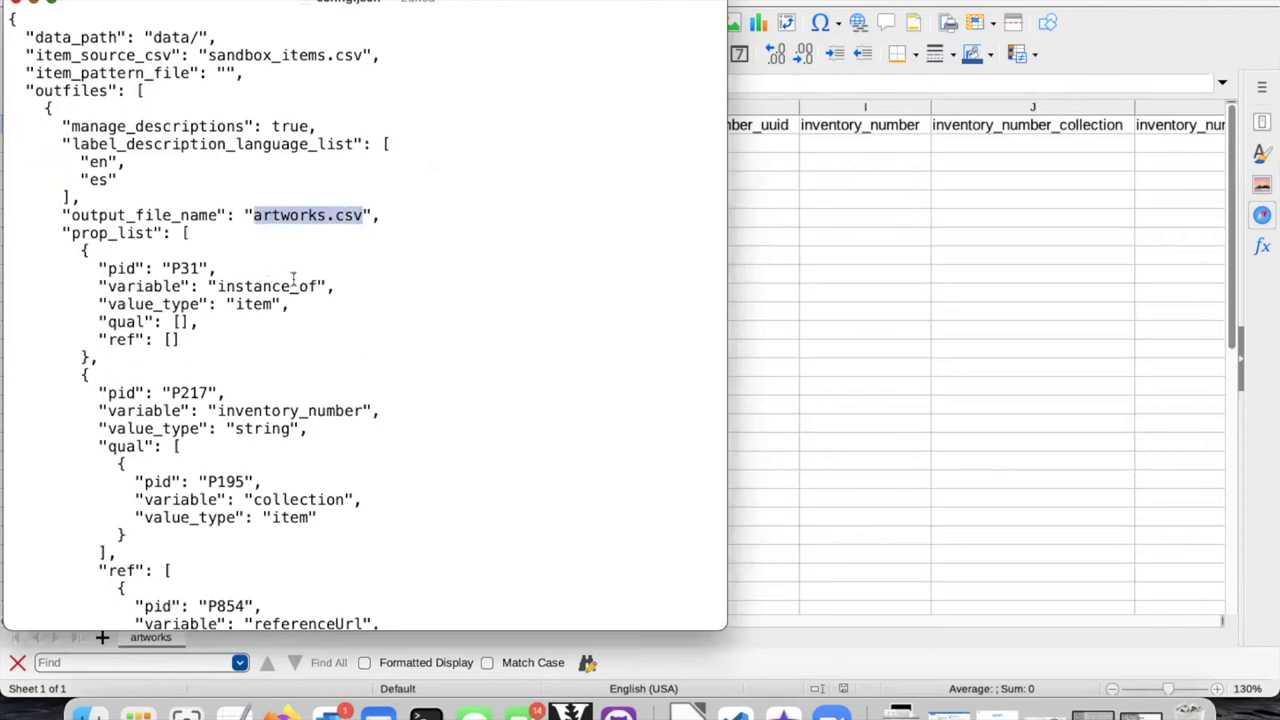
{"action": "left_click_drag", "start_coordinate": [318, 287], "coordinate": [219, 288]}
{"action": "left_click", "coordinate": [310, 410]}
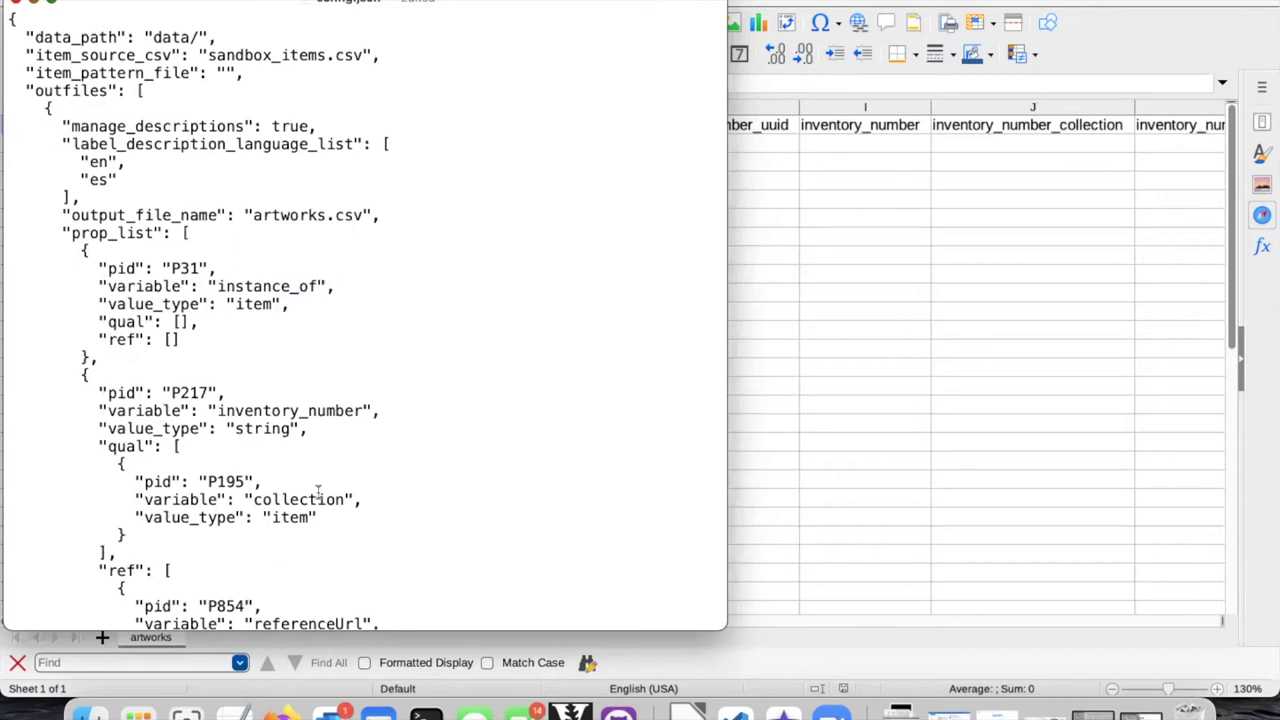
{"action": "left_click", "coordinate": [791, 180]}
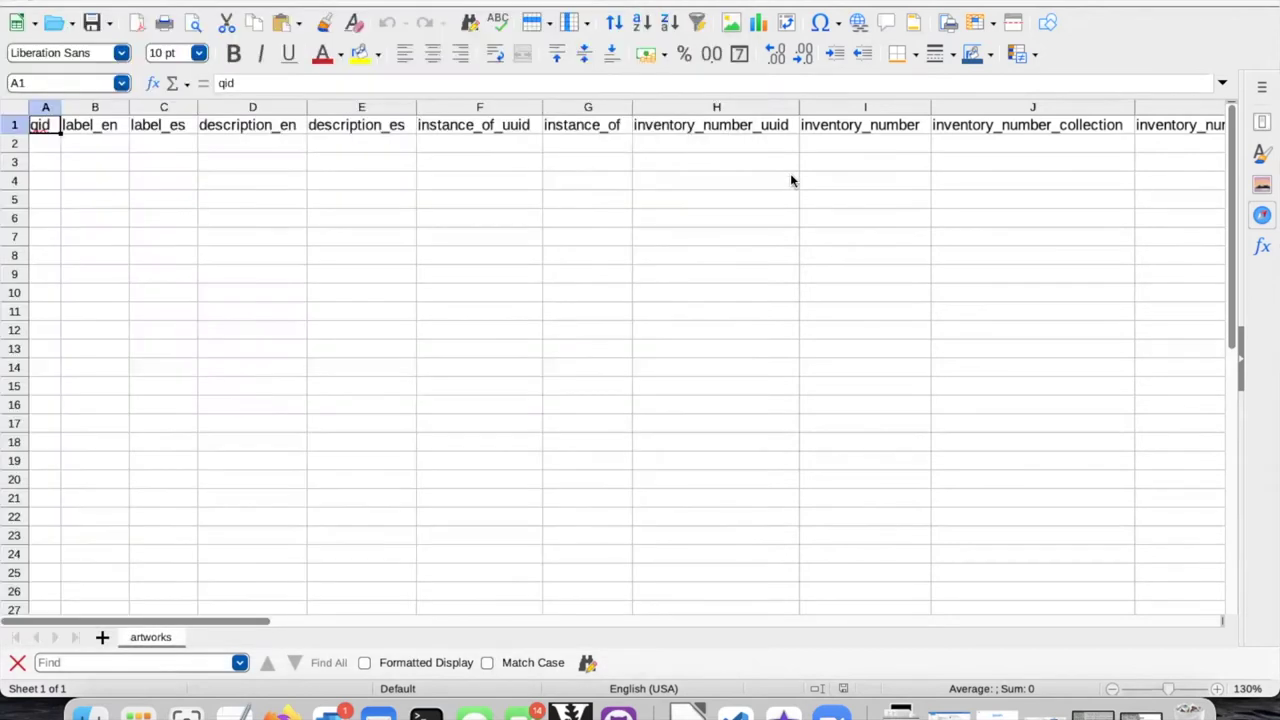
{"action": "left_click", "coordinate": [791, 180]}
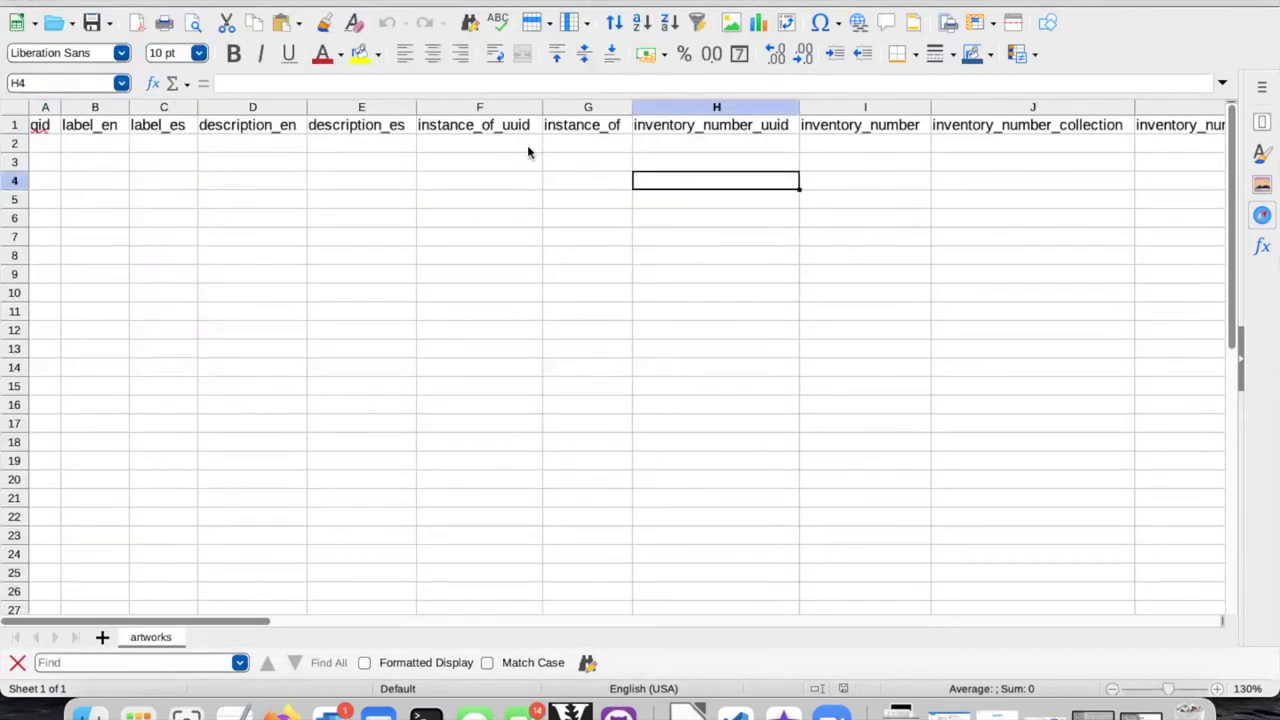
{"action": "left_click", "coordinate": [585, 130]}
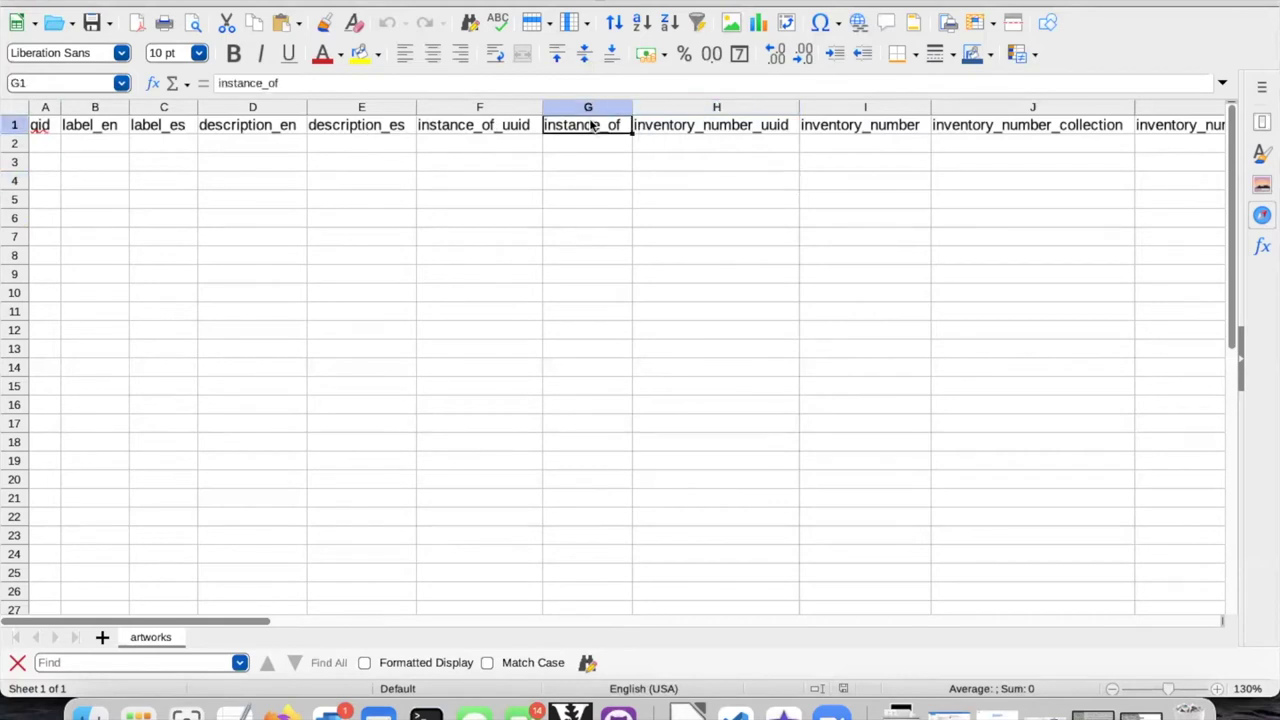
{"action": "scroll", "coordinate": [776, 207], "scroll_direction": "right", "scroll_amount": 6}
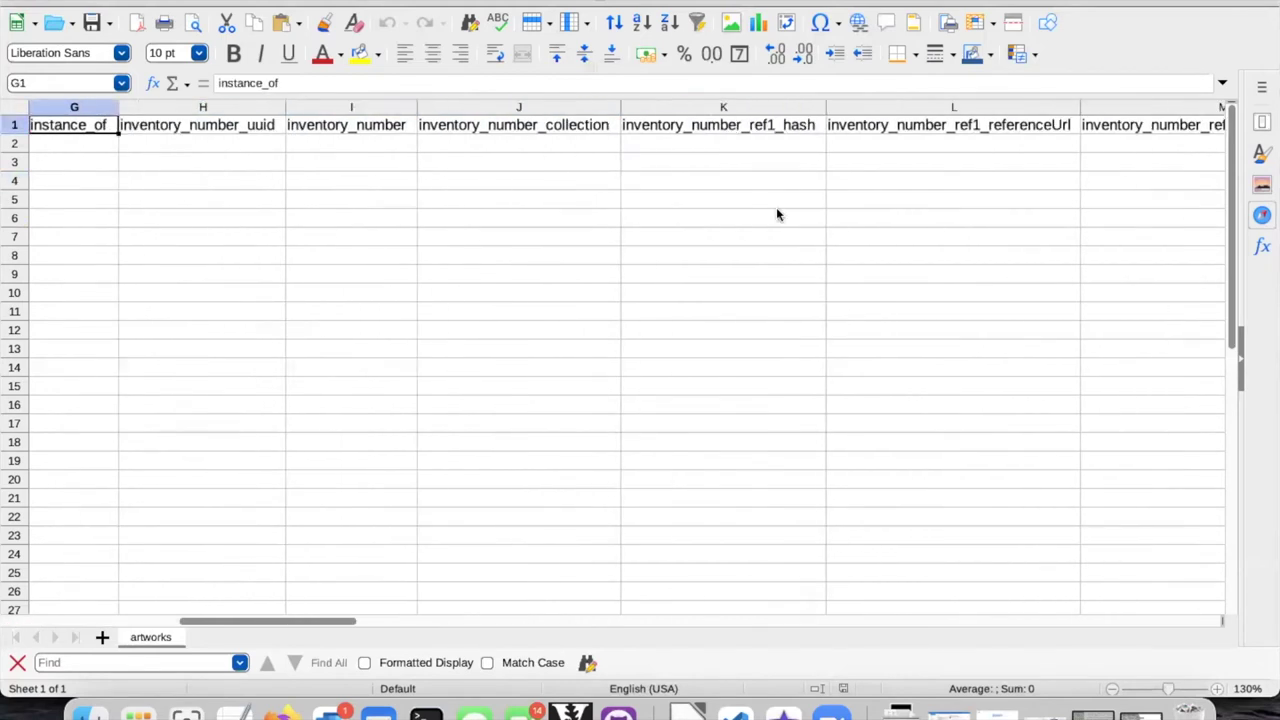
{"action": "left_click", "coordinate": [385, 127]}
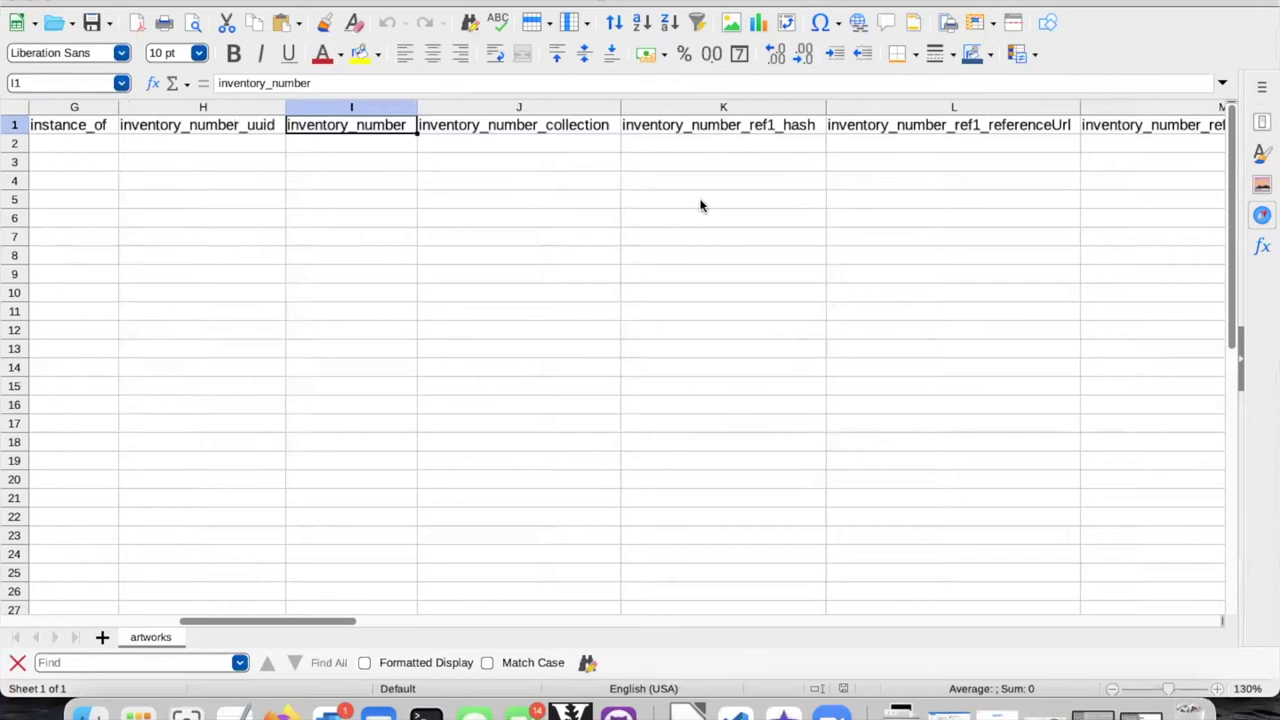
{"action": "scroll", "coordinate": [700, 206], "scroll_direction": "right", "scroll_amount": 2}
{"action": "key", "text": "Return"}
{"action": "key", "text": "Home"}
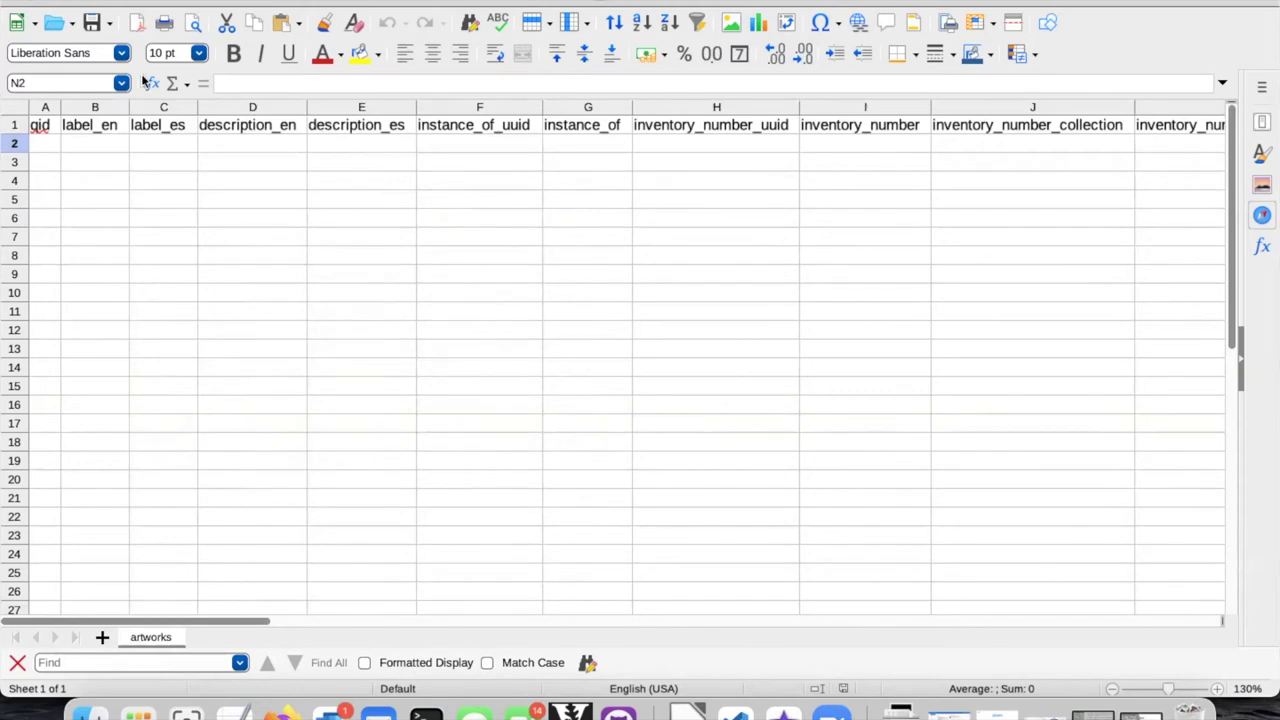
Widen column A by dragging its right border to make room for the qid values
{"action": "left_click_drag", "start_coordinate": [60, 104], "coordinate": [114, 103]}
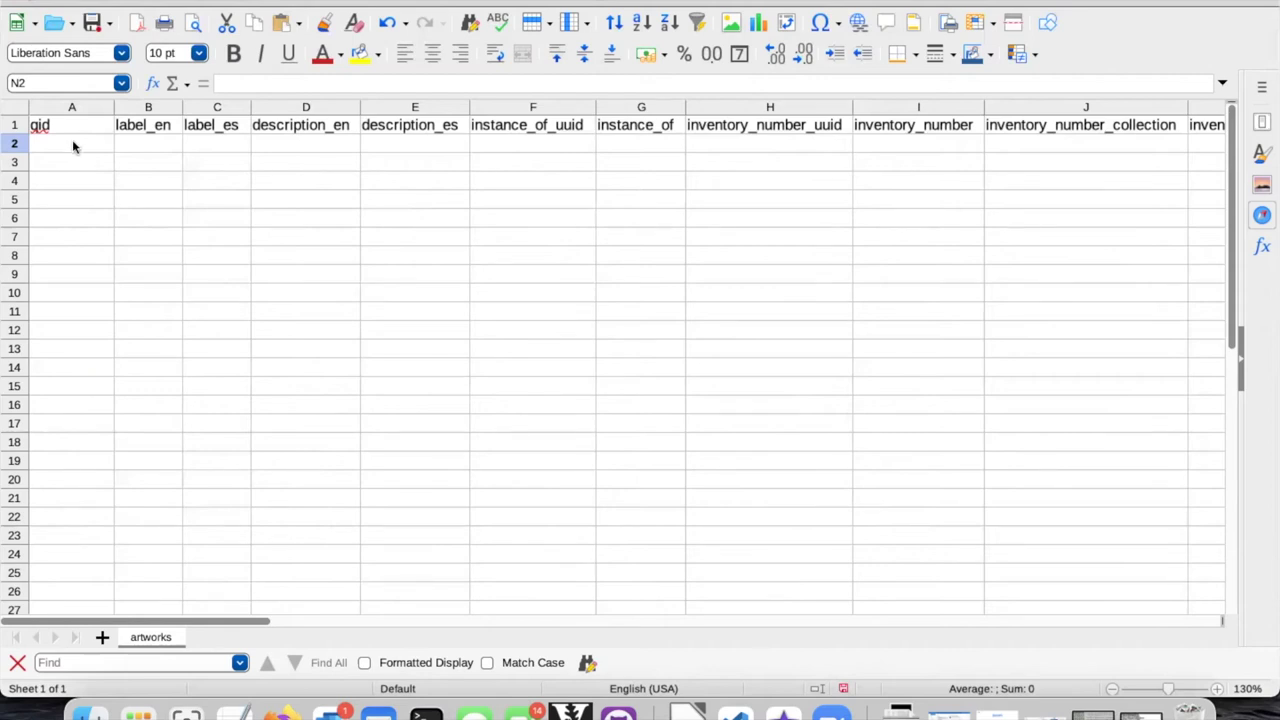
Copy the Wikidata Sandbox 3 item ID Q15397819 in Firefox and return to Calc
{"action": "left_click", "coordinate": [282, 712]}
{"action": "scroll", "coordinate": [426, 459], "scroll_direction": "up", "scroll_amount": 5}
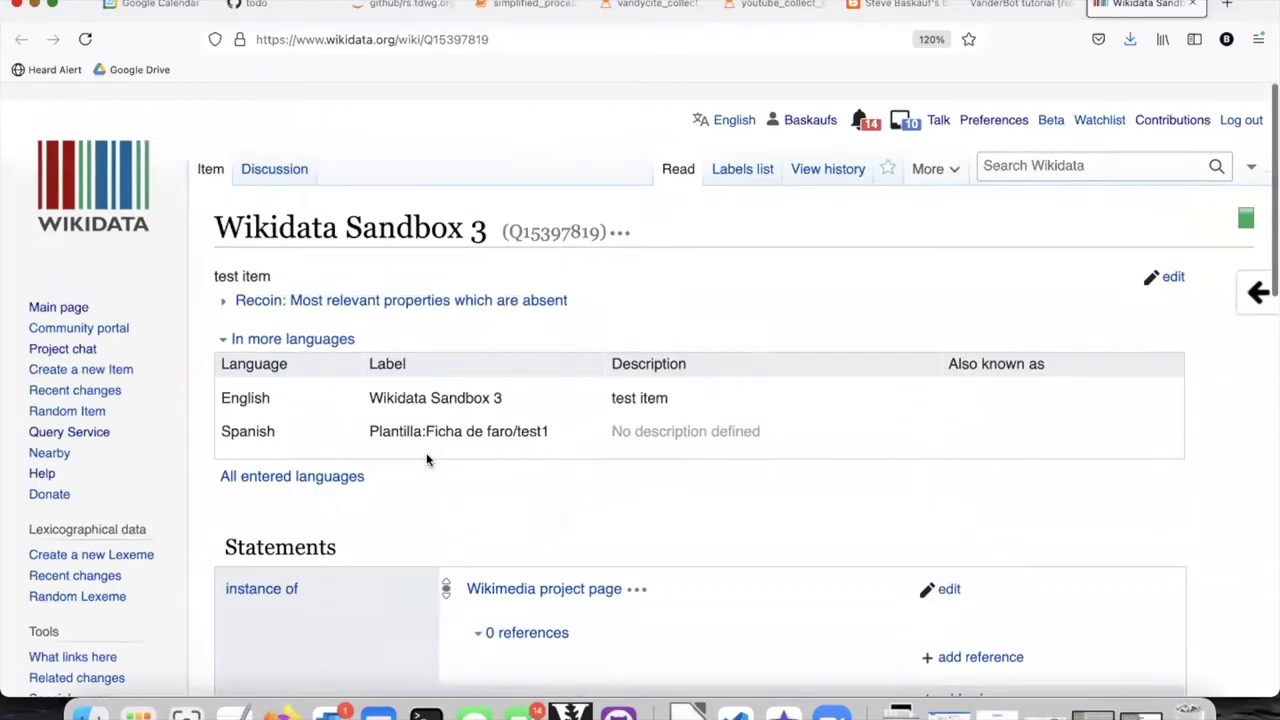
{"action": "double_click", "coordinate": [562, 212]}
{"action": "key", "text": "super+c"}
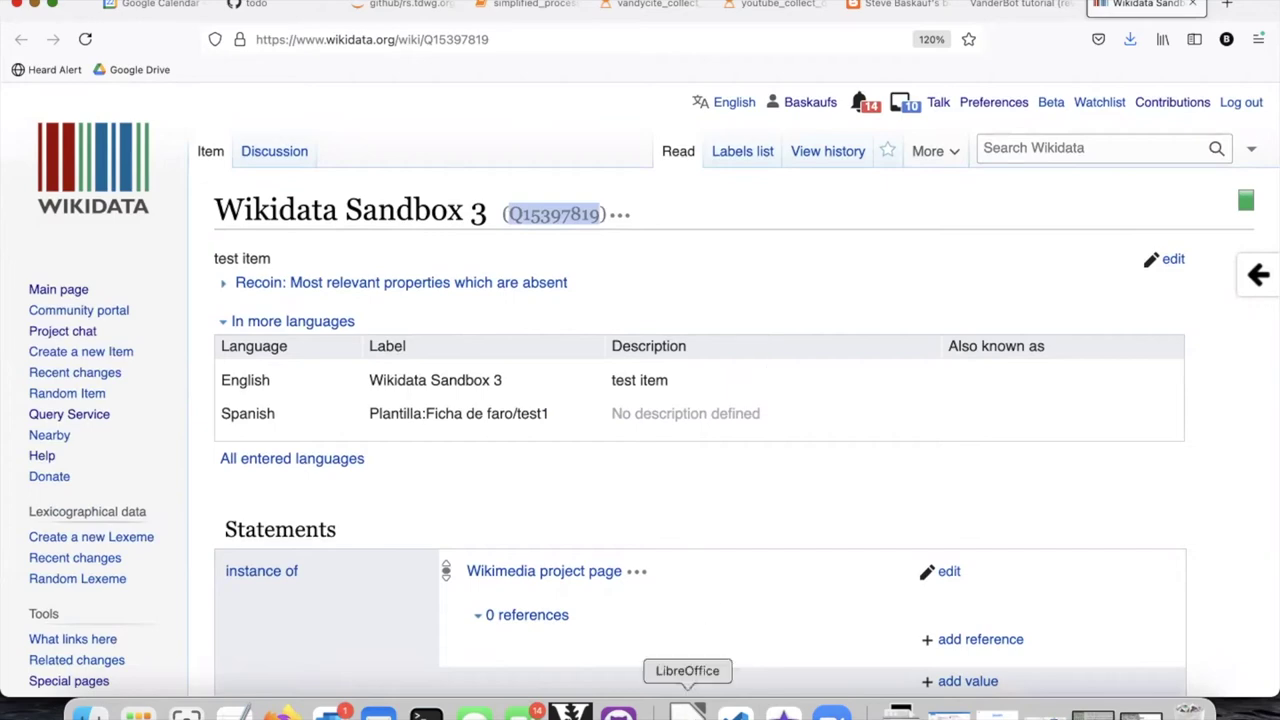
{"action": "left_click", "coordinate": [687, 712]}
Paste the QID Q15397819 into cell A2 under qid
{"action": "left_click", "coordinate": [74, 146]}
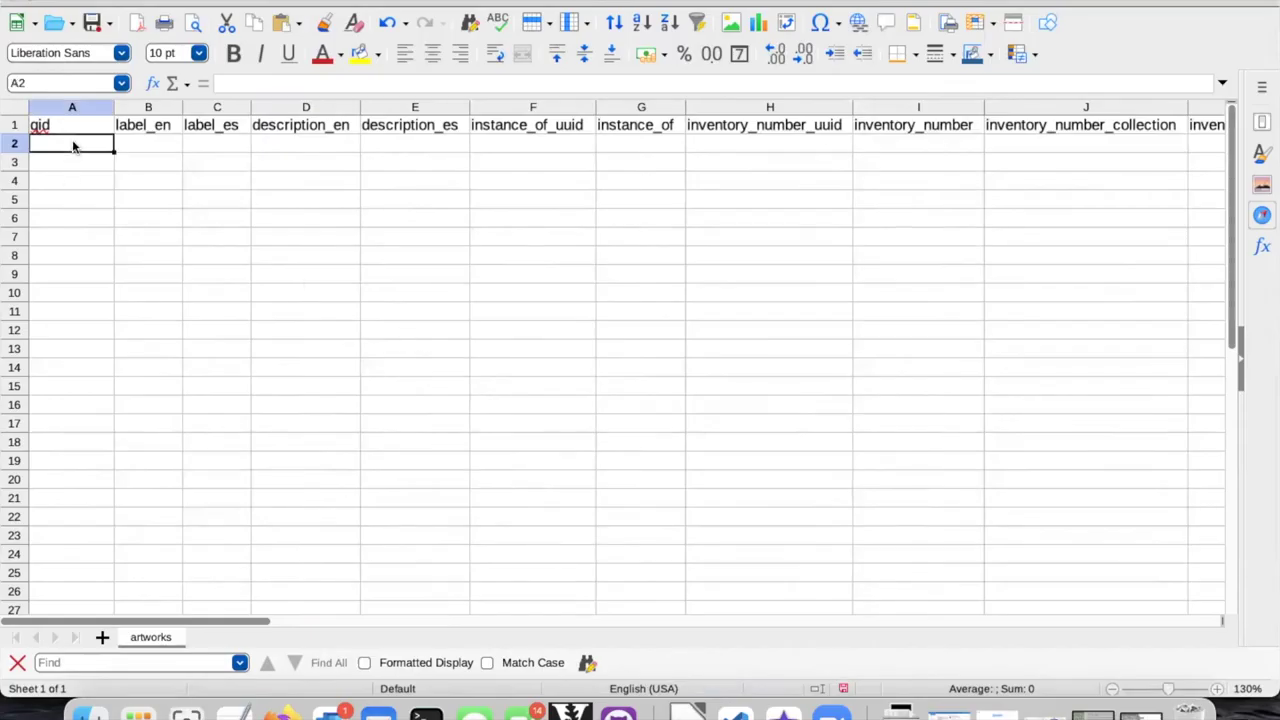
{"action": "left_click", "coordinate": [218, 83]}
{"action": "key", "text": "super+v"}
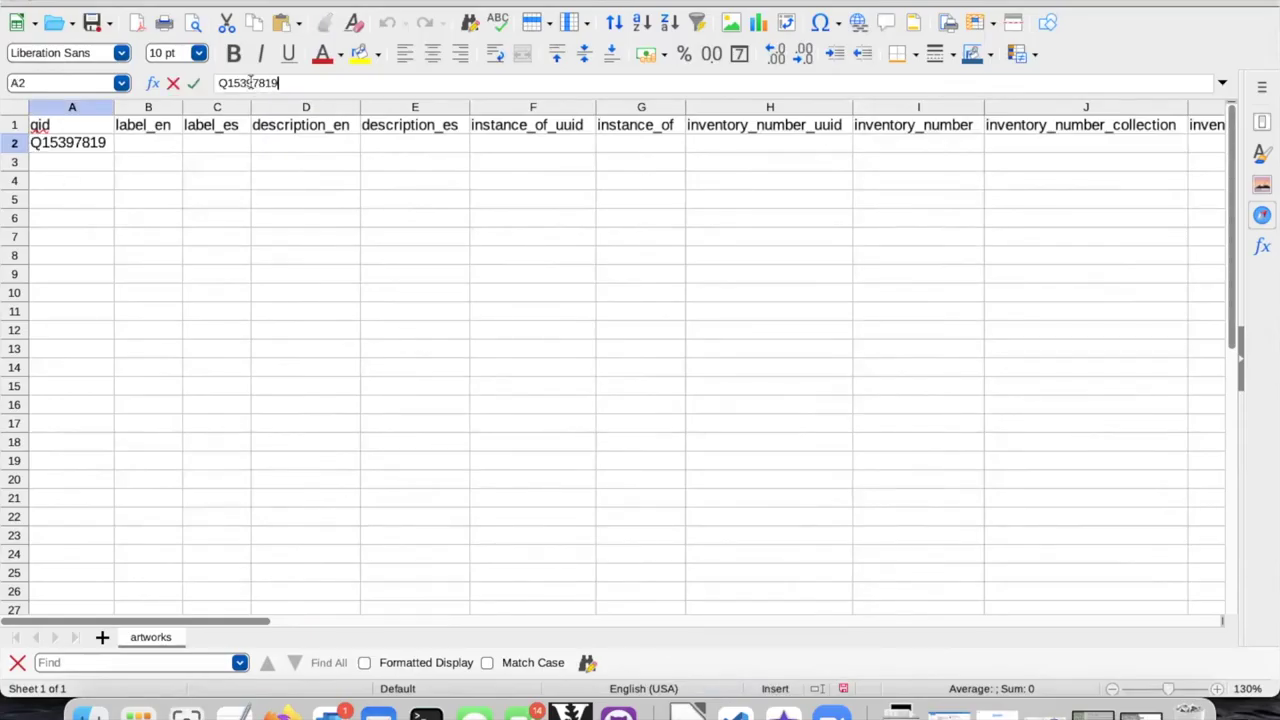
{"action": "key", "text": "Return"}
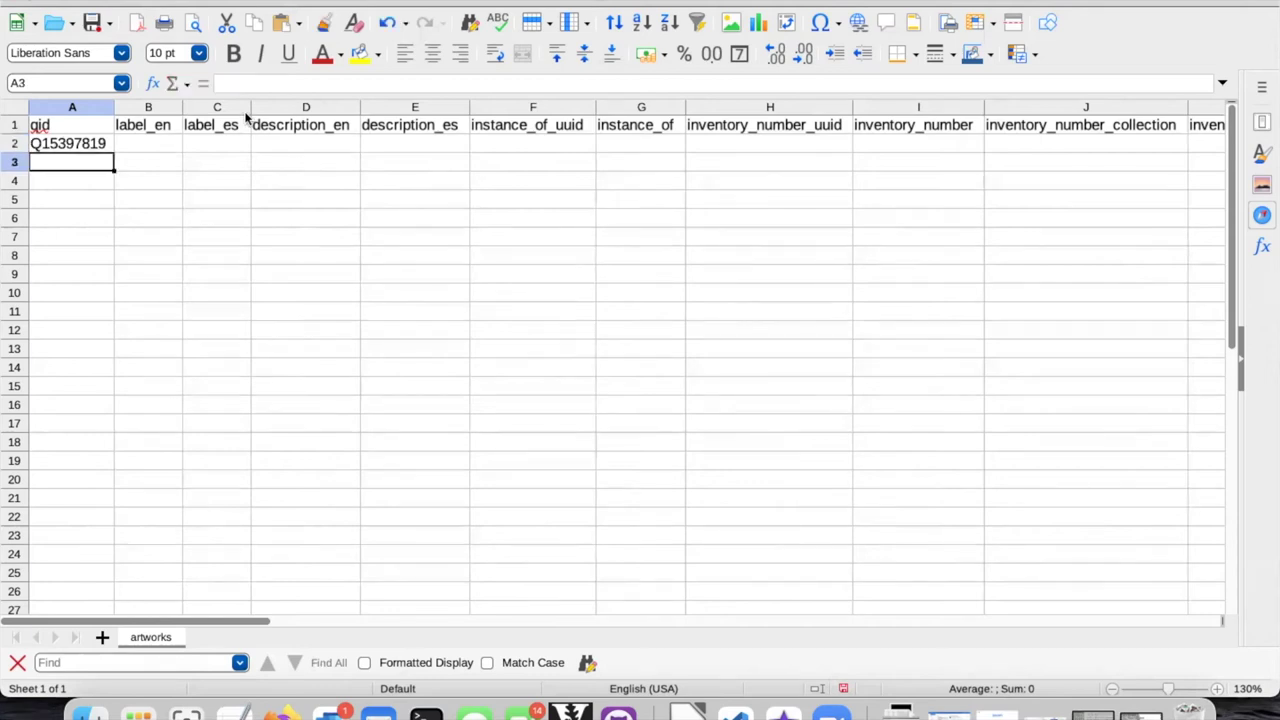
Move across row 2 to the instance_of cell G2, then return to the Wikidata page
{"action": "key", "text": "Up"}
{"action": "key", "text": "Right"}
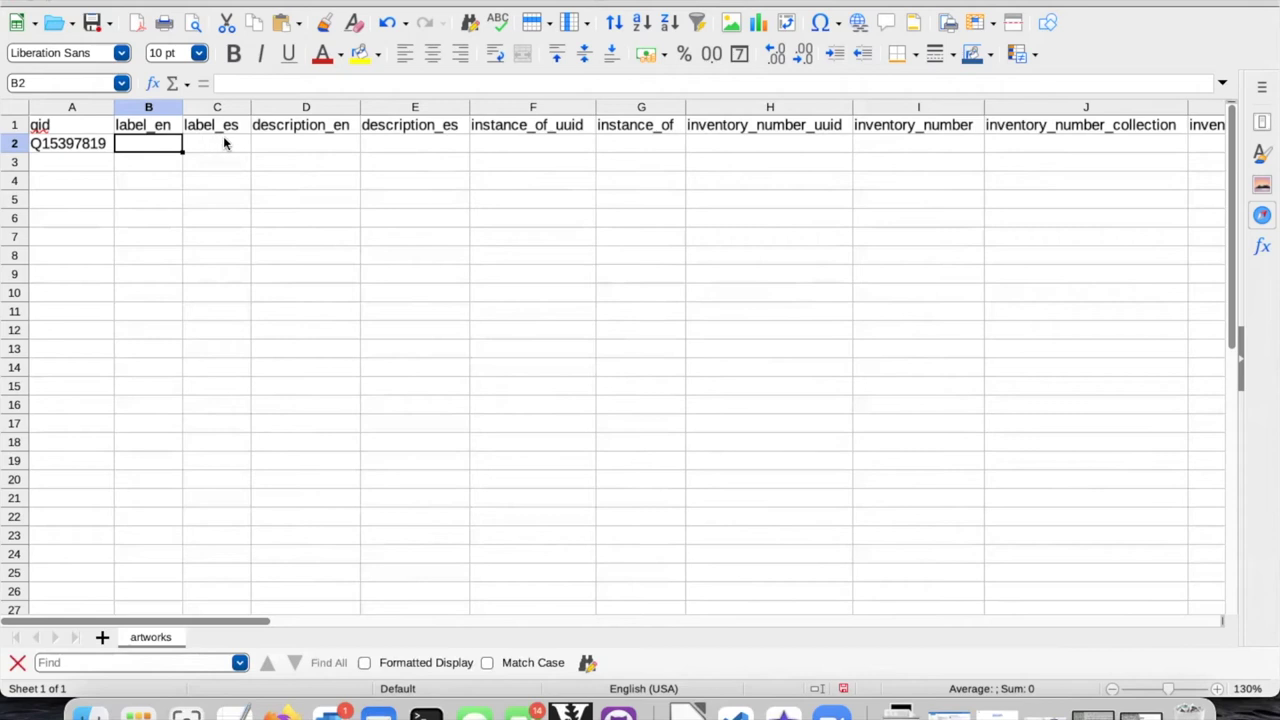
{"action": "left_click", "coordinate": [224, 143]}
{"action": "left_click", "coordinate": [137, 148]}
{"action": "left_click", "coordinate": [188, 147]}
{"action": "left_click", "coordinate": [310, 146]}
{"action": "left_click", "coordinate": [405, 147]}
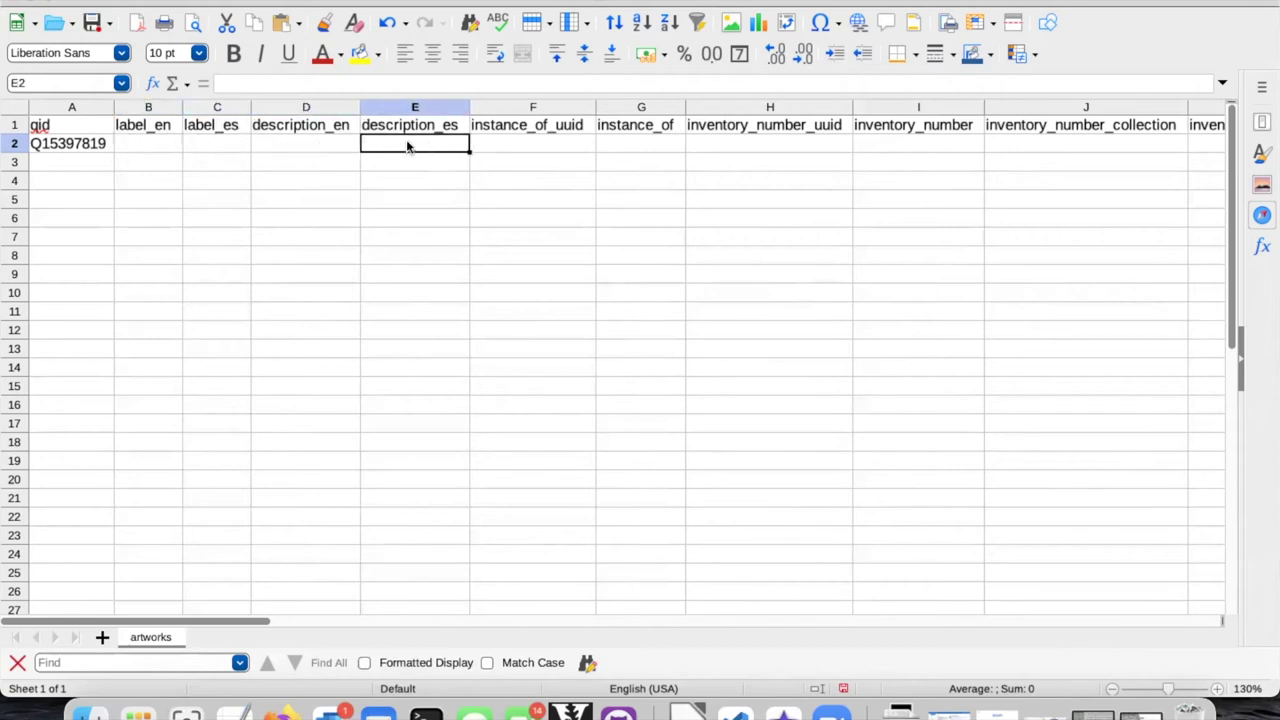
{"action": "scroll", "coordinate": [407, 147], "scroll_direction": "right", "scroll_amount": 3}
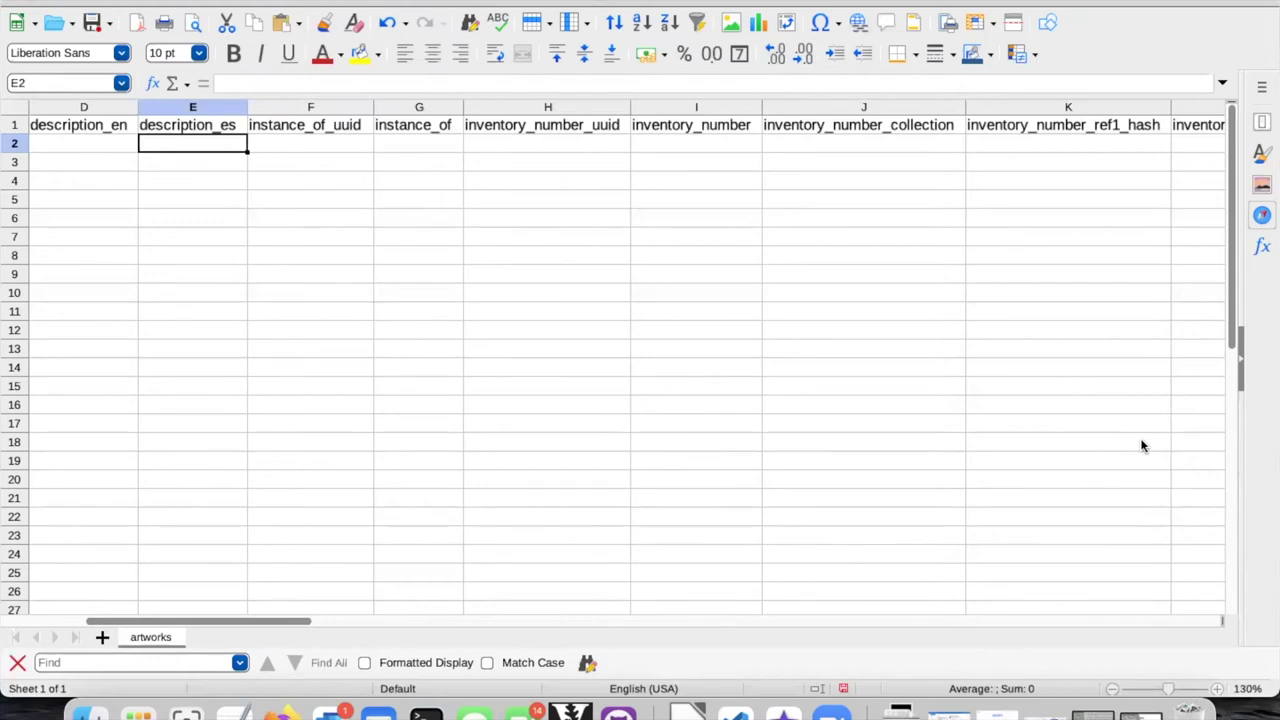
{"action": "left_click", "coordinate": [437, 153]}
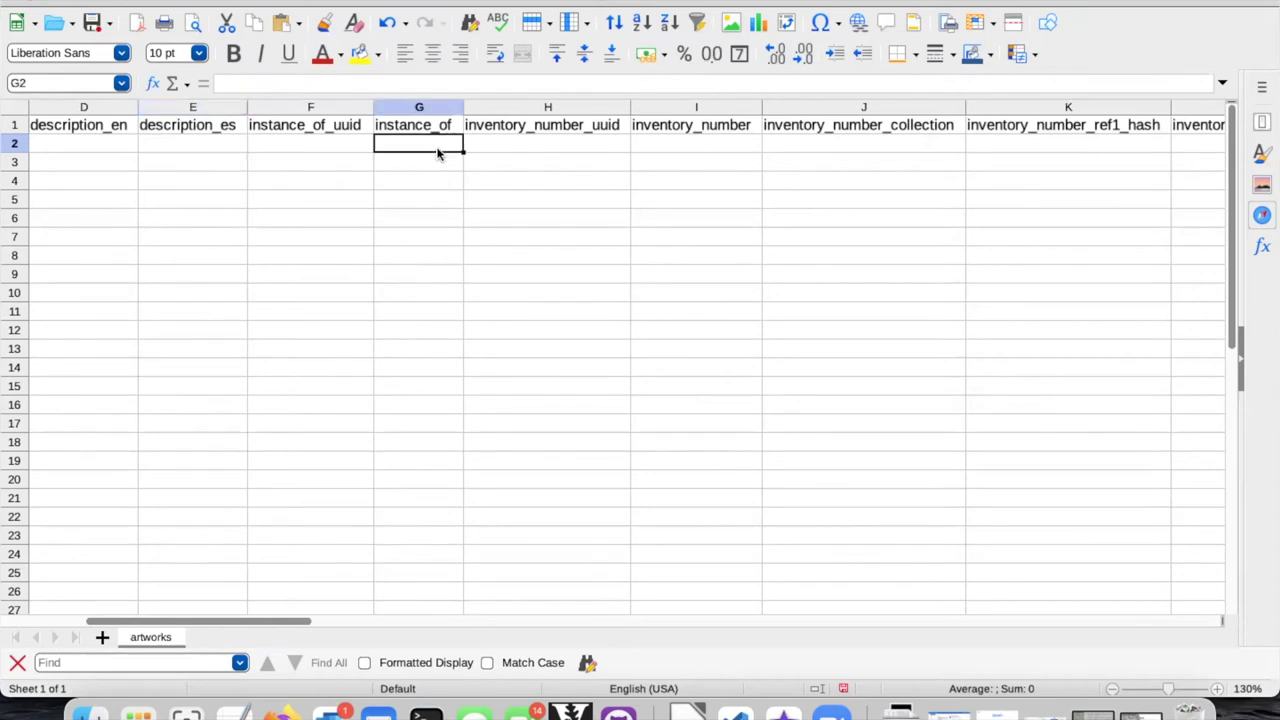
{"action": "left_click", "coordinate": [284, 710]}
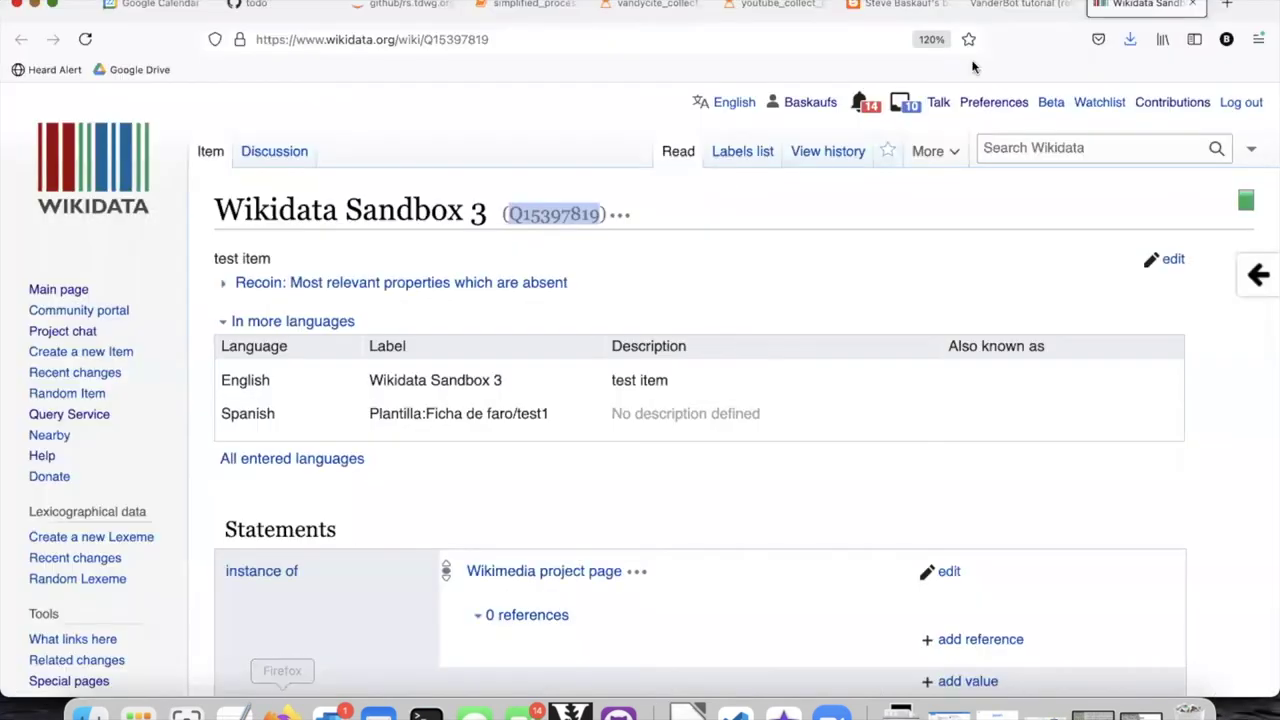
Search Wikidata for 'painting' in a new tab and copy the visual artwork ID Q3305213
{"action": "right_click", "coordinate": [100, 170]}
{"action": "left_click", "coordinate": [115, 177]}
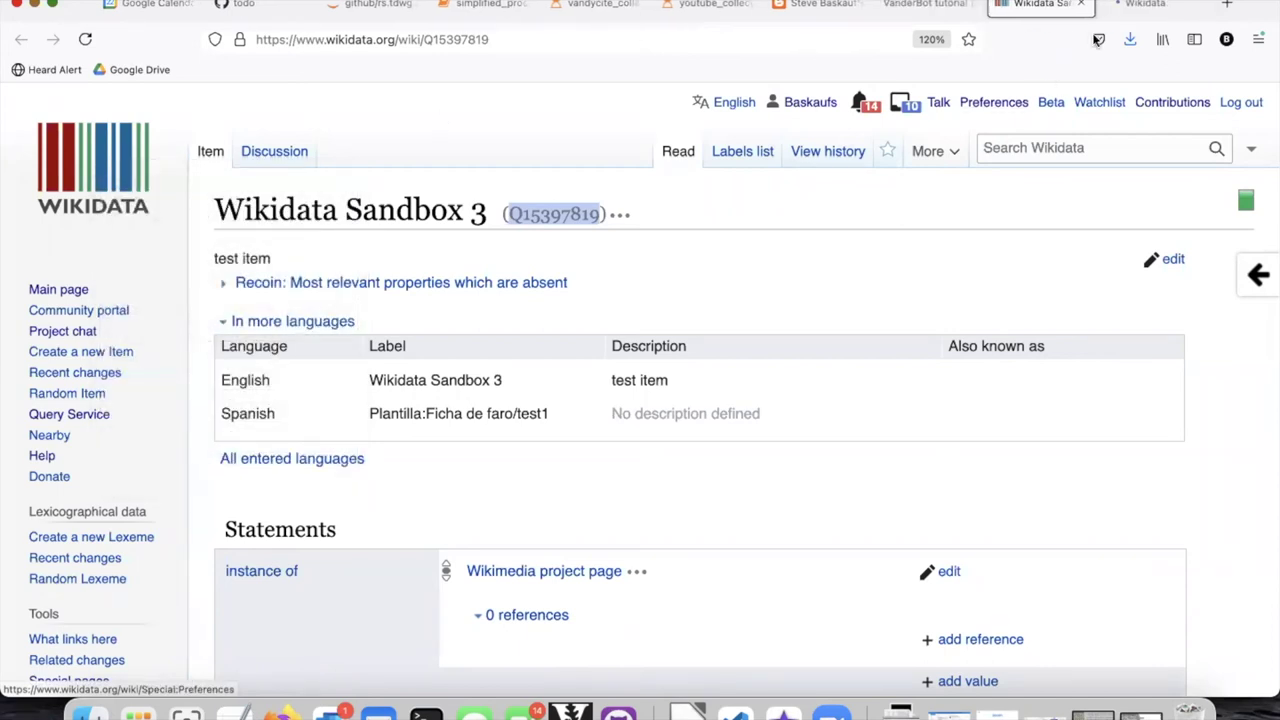
{"action": "left_click", "coordinate": [1143, 5]}
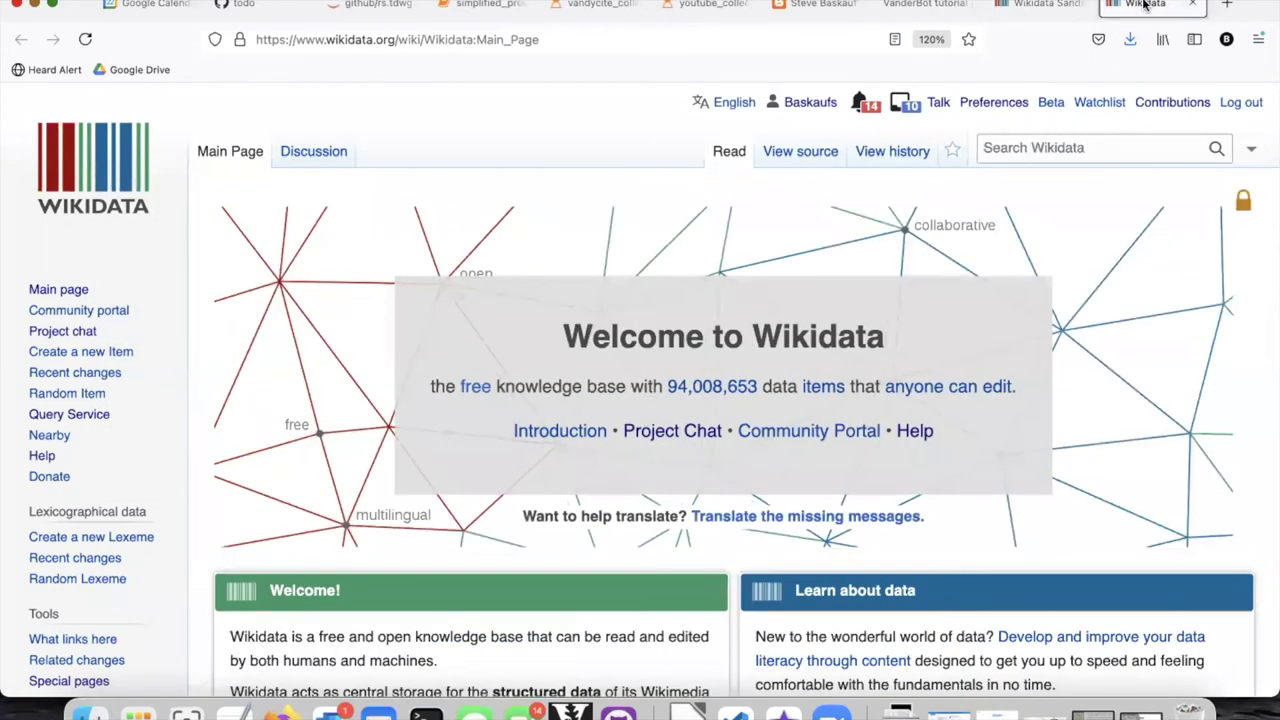
{"action": "left_click", "coordinate": [1024, 142]}
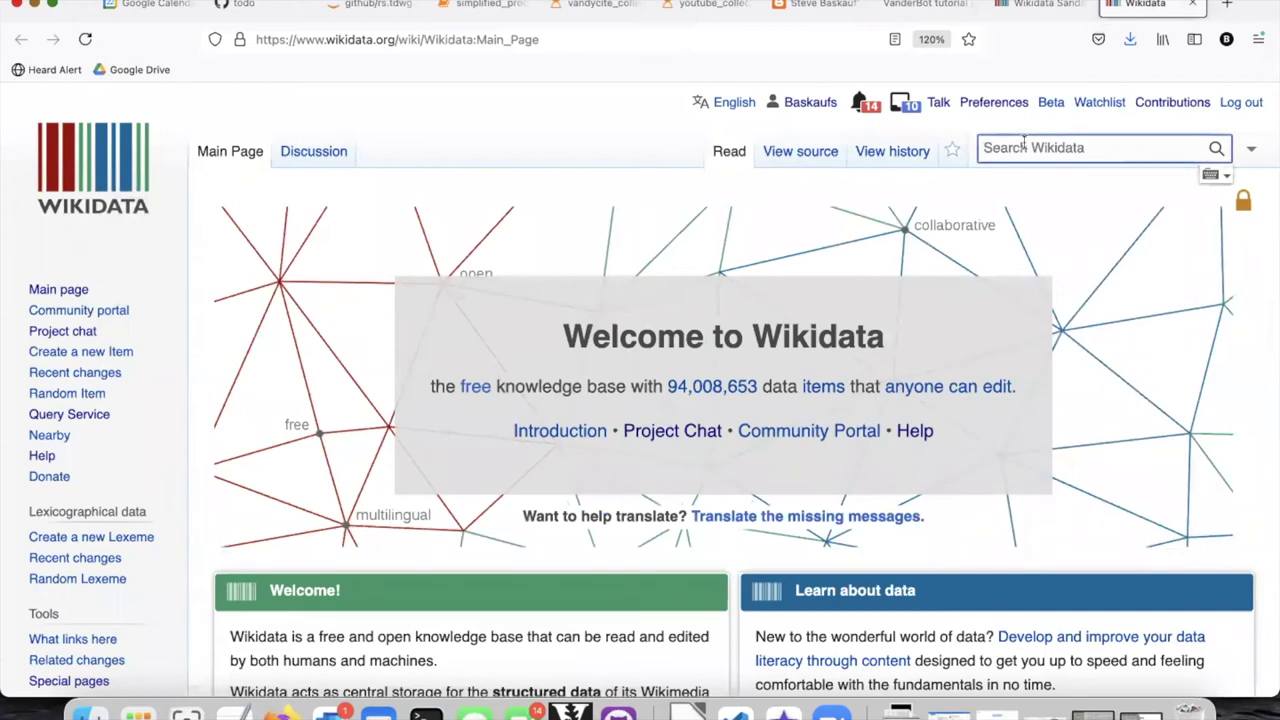
{"action": "type", "text": "painting"}
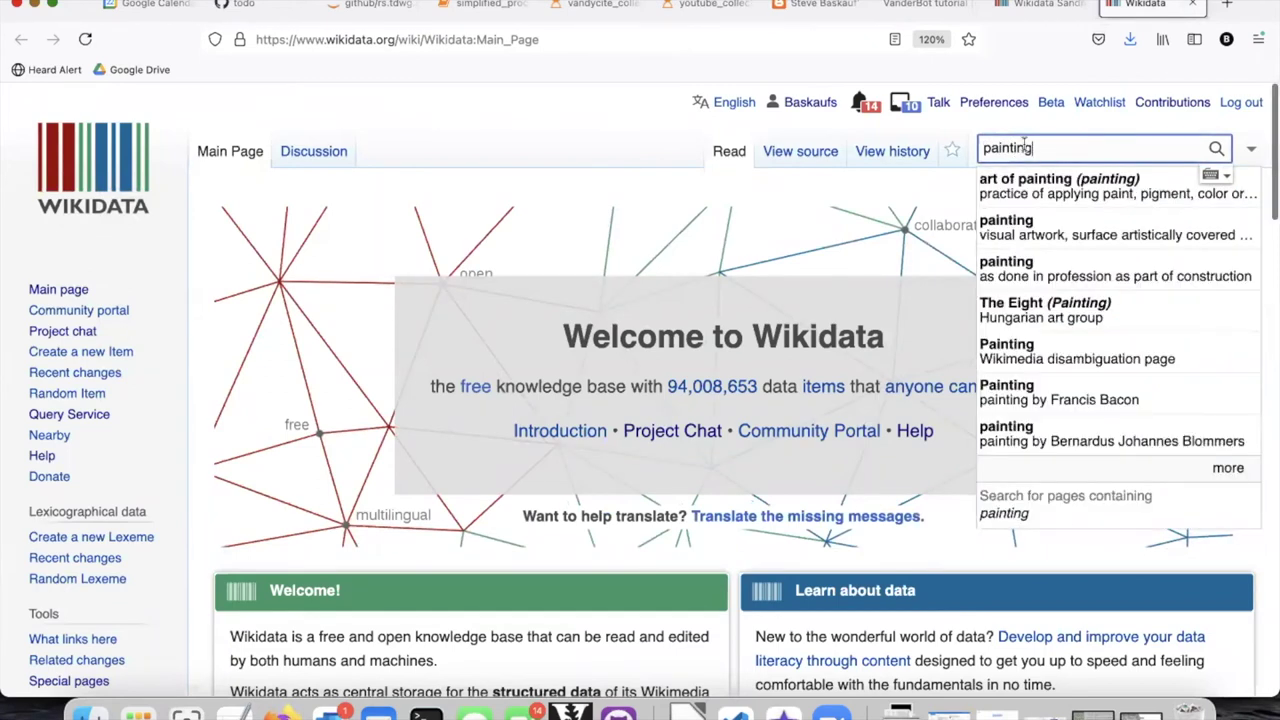
{"action": "left_click", "coordinate": [1045, 232]}
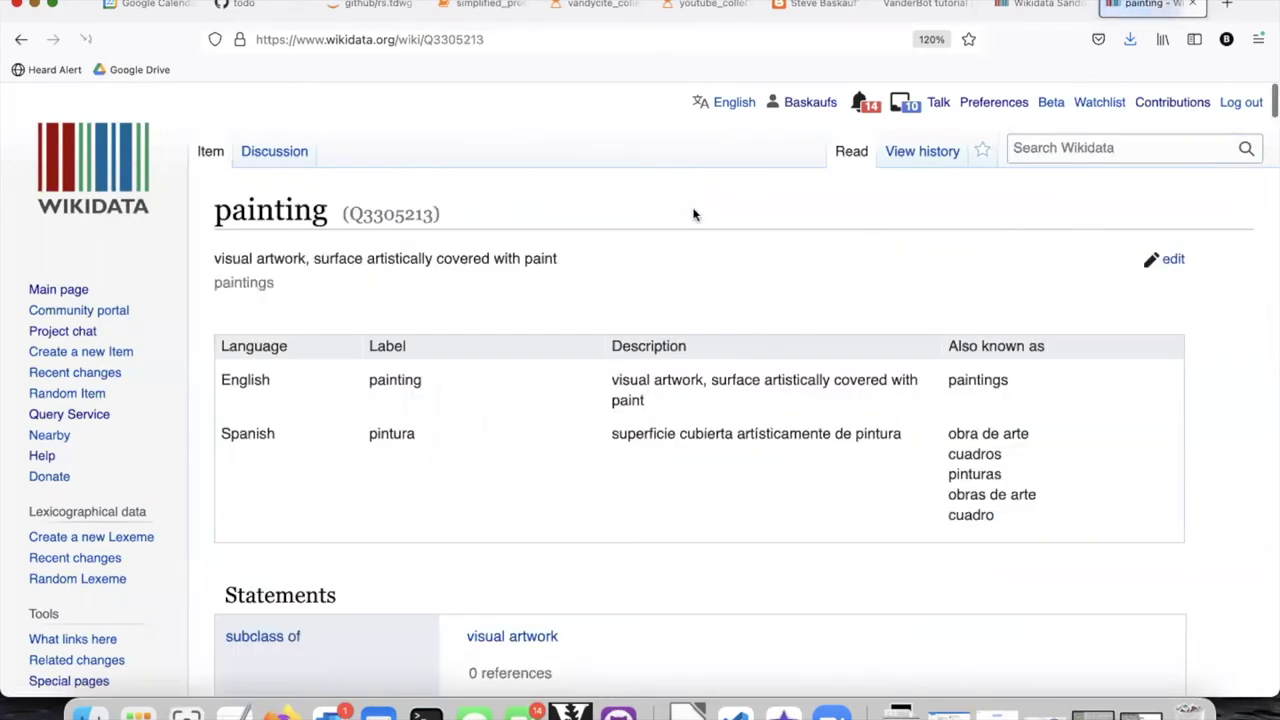
{"action": "double_click", "coordinate": [382, 214]}
{"action": "key", "text": "super+c"}
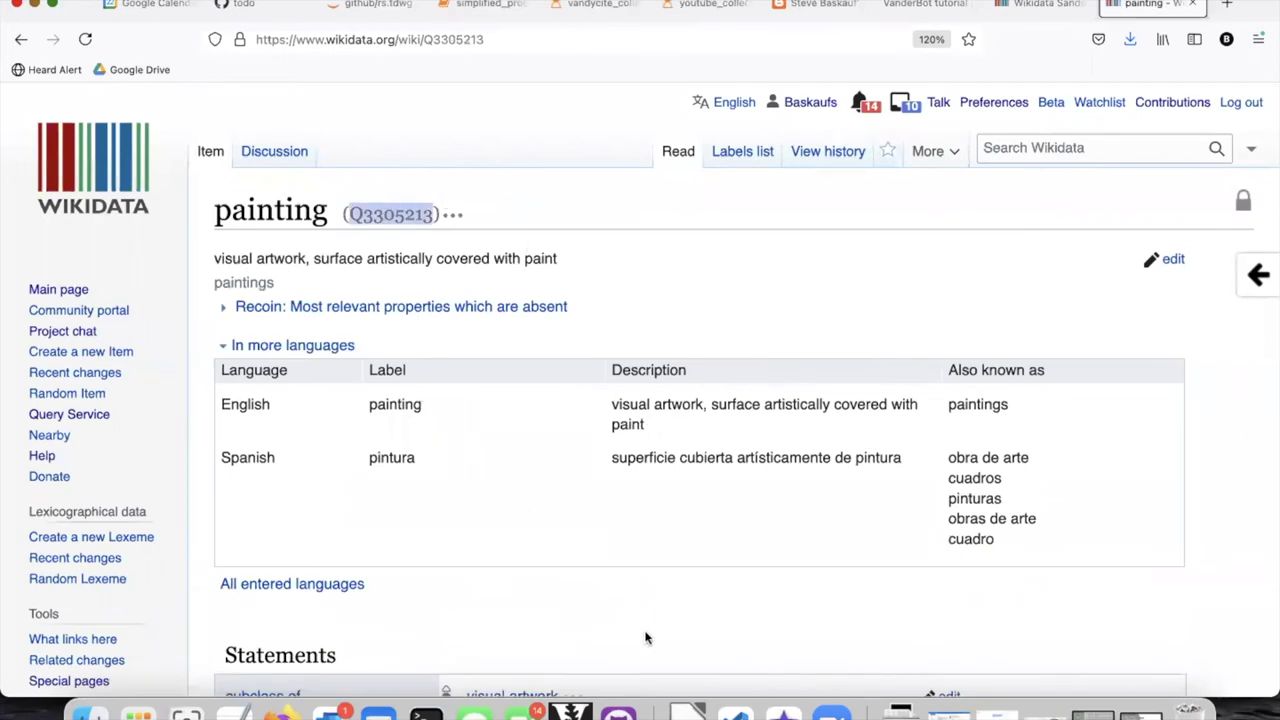
Enter Q3305213 under instance_of in G2 and 12345 as inventory_number in I2
{"action": "left_click", "coordinate": [688, 708]}
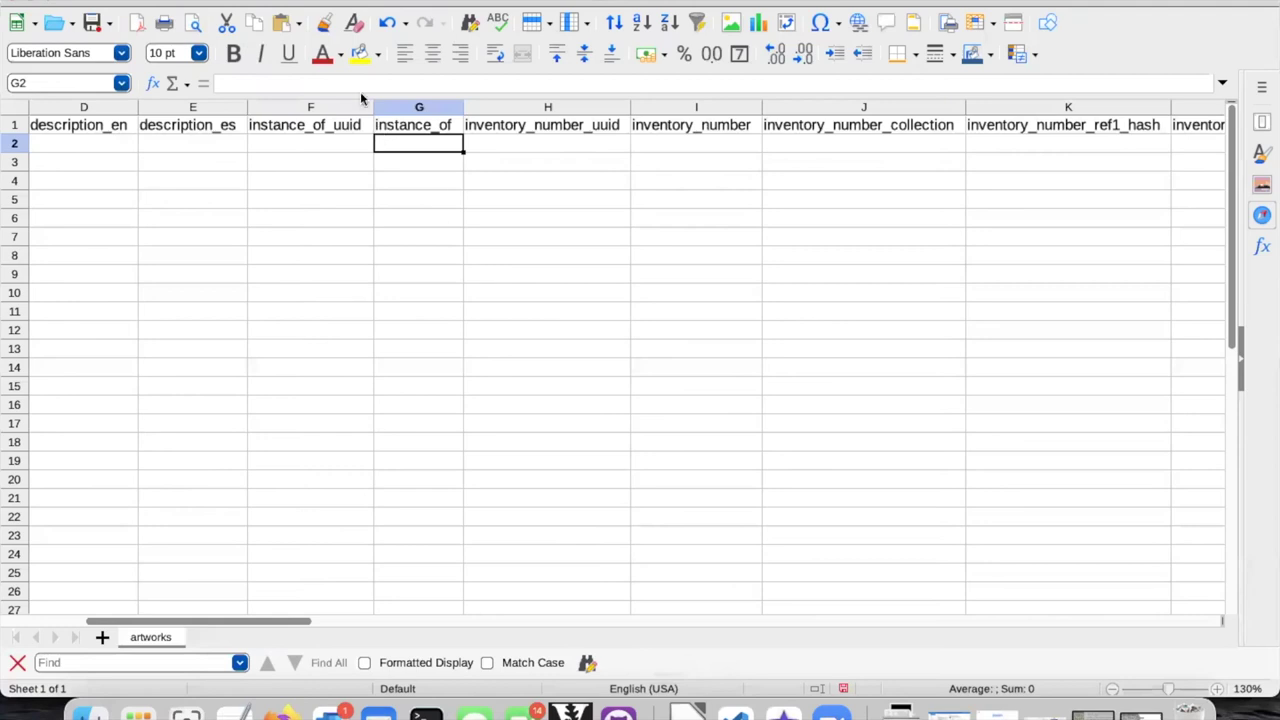
{"action": "key", "text": "F2"}
{"action": "type", "text": "√"}
{"action": "key", "text": "BackSpace"}
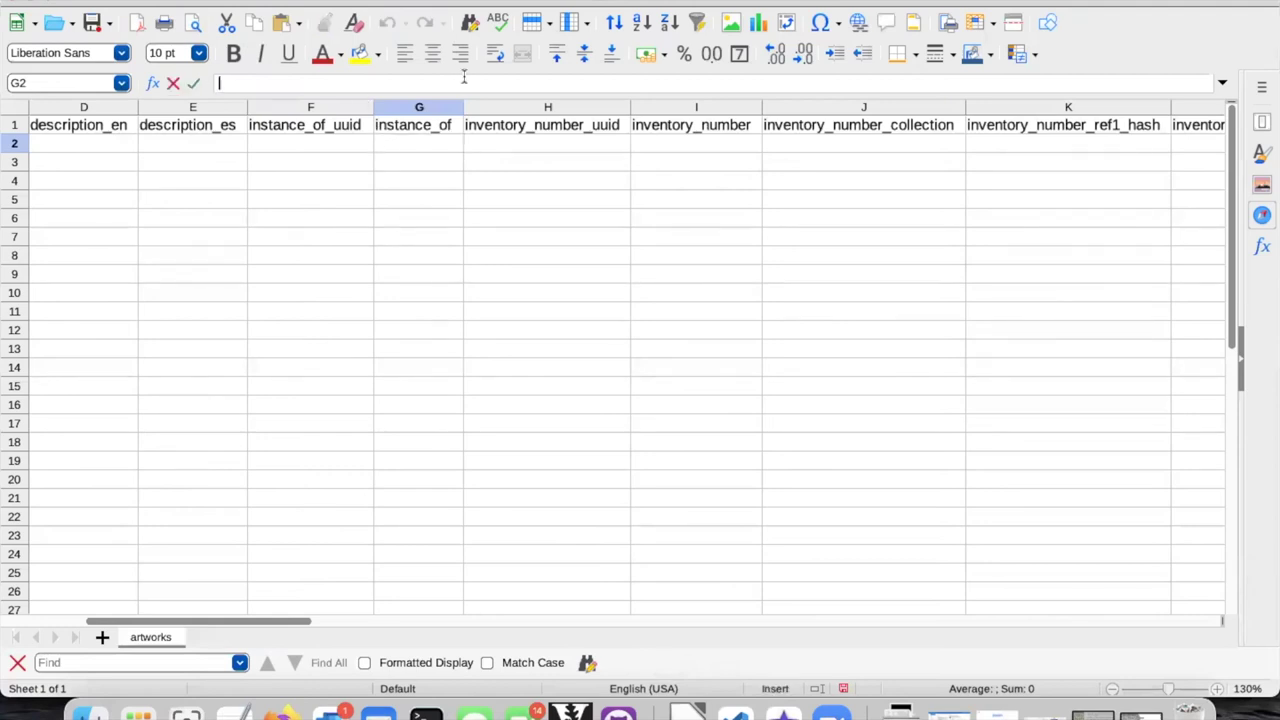
{"action": "key", "text": "super+v"}
{"action": "key", "text": "Return"}
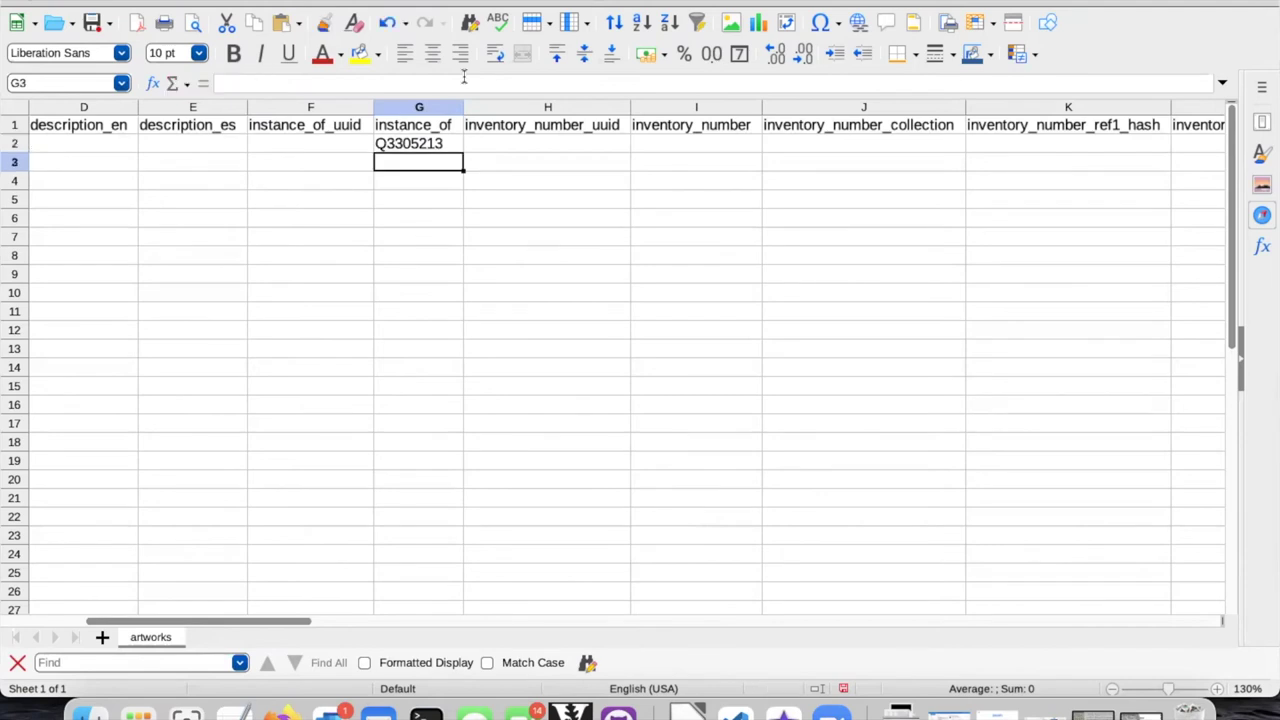
{"action": "left_click", "coordinate": [706, 146]}
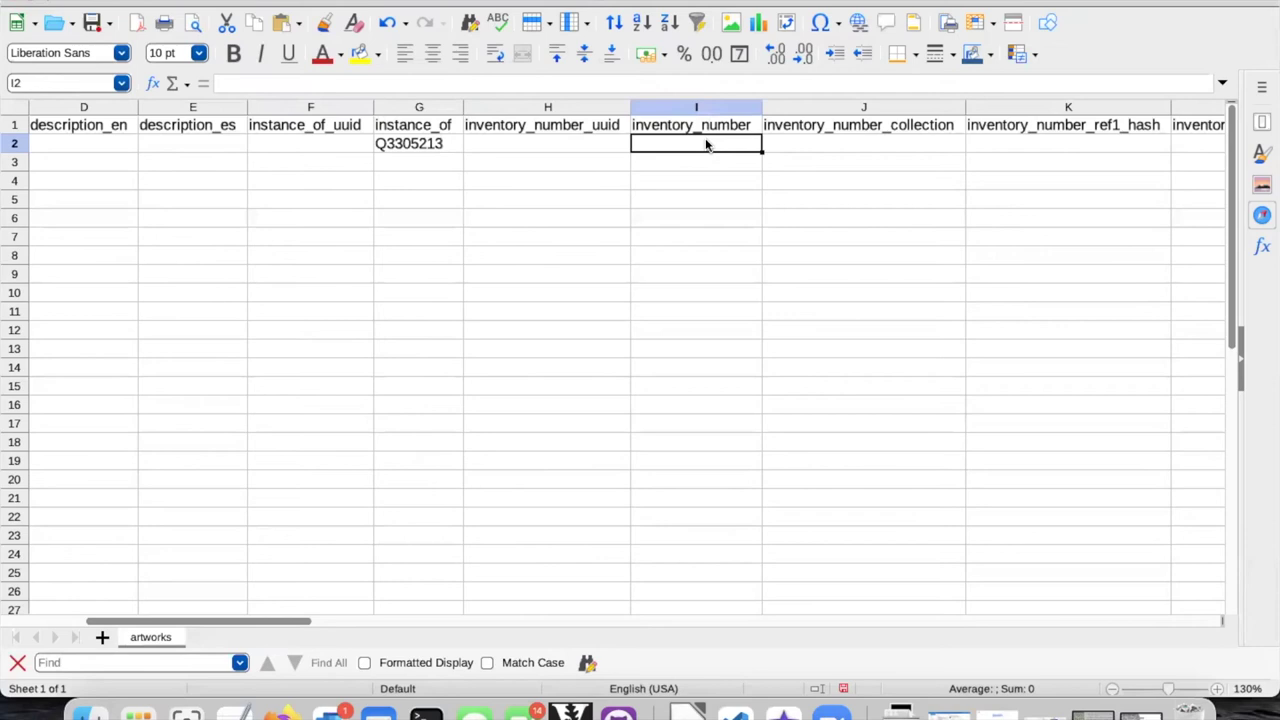
{"action": "type", "text": "12345"}
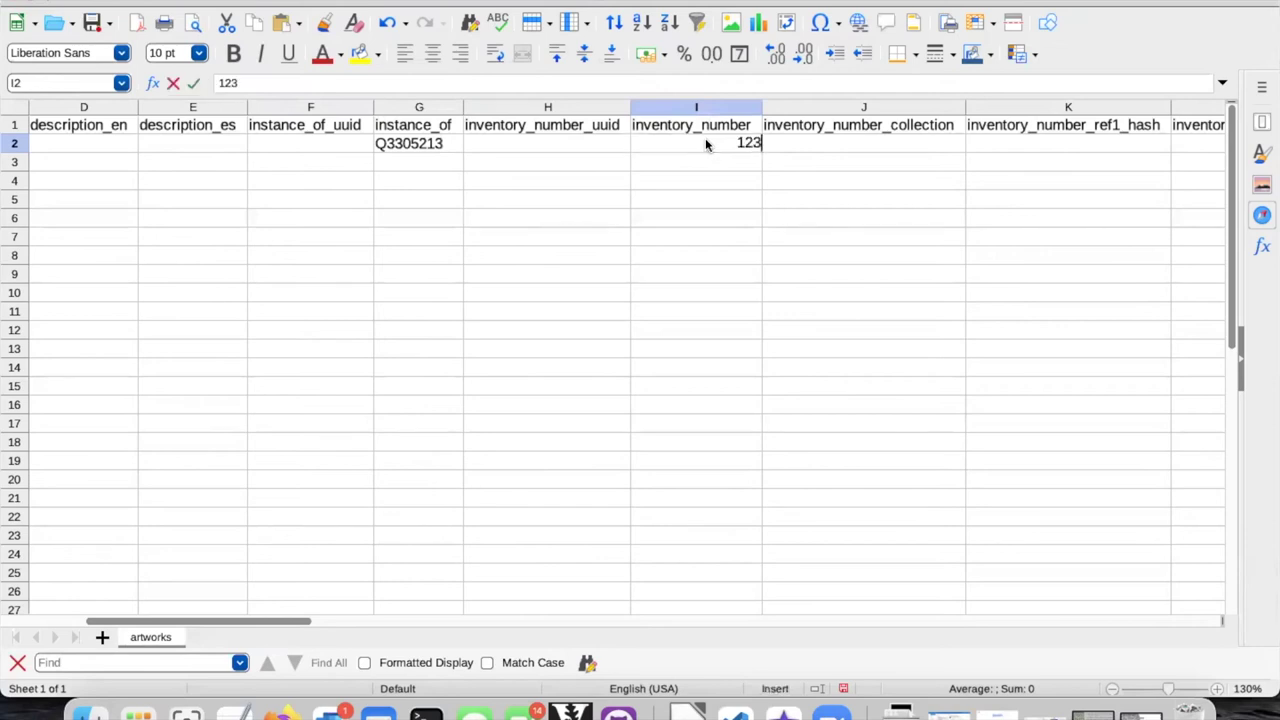
{"action": "key", "text": "Tab"}
{"action": "key", "text": "Tab"}
{"action": "key", "text": "Tab"}
{"action": "key", "text": "Tab"}
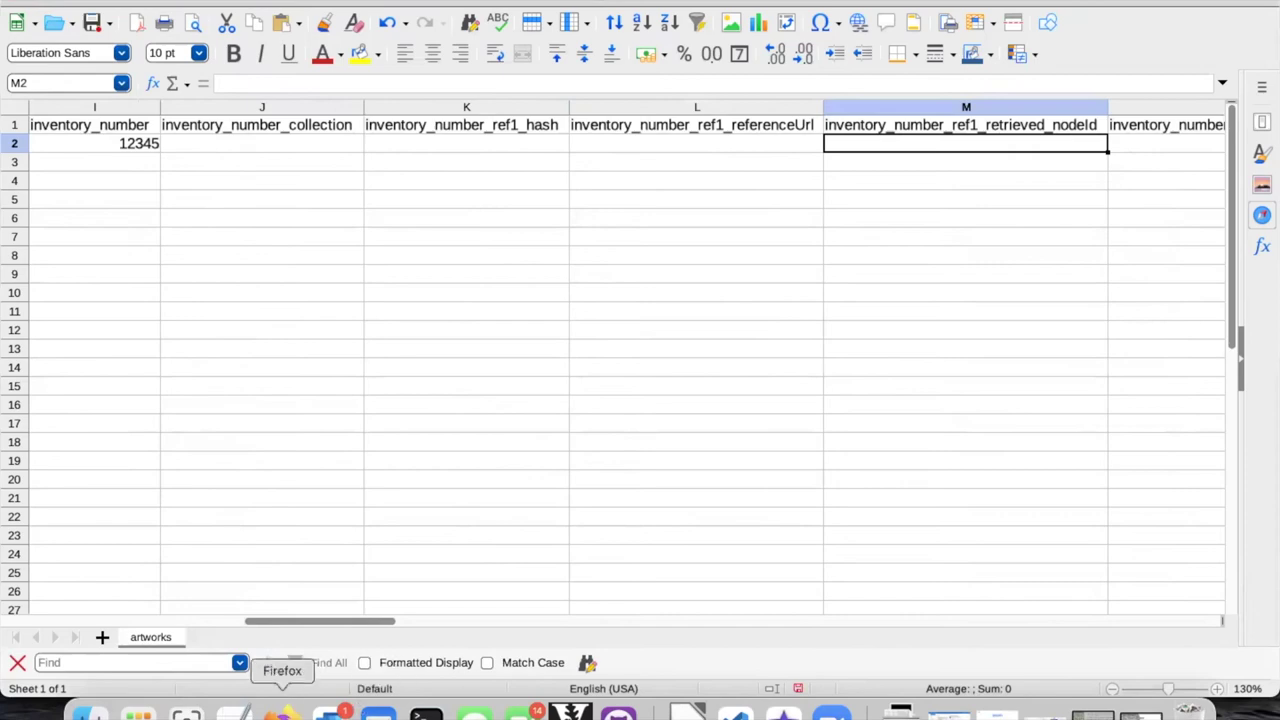
Copy the VanderBot tutorial page URL into L2 as the inventory number reference URL
{"action": "left_click", "coordinate": [285, 714]}
{"action": "left_click", "coordinate": [1035, 4]}
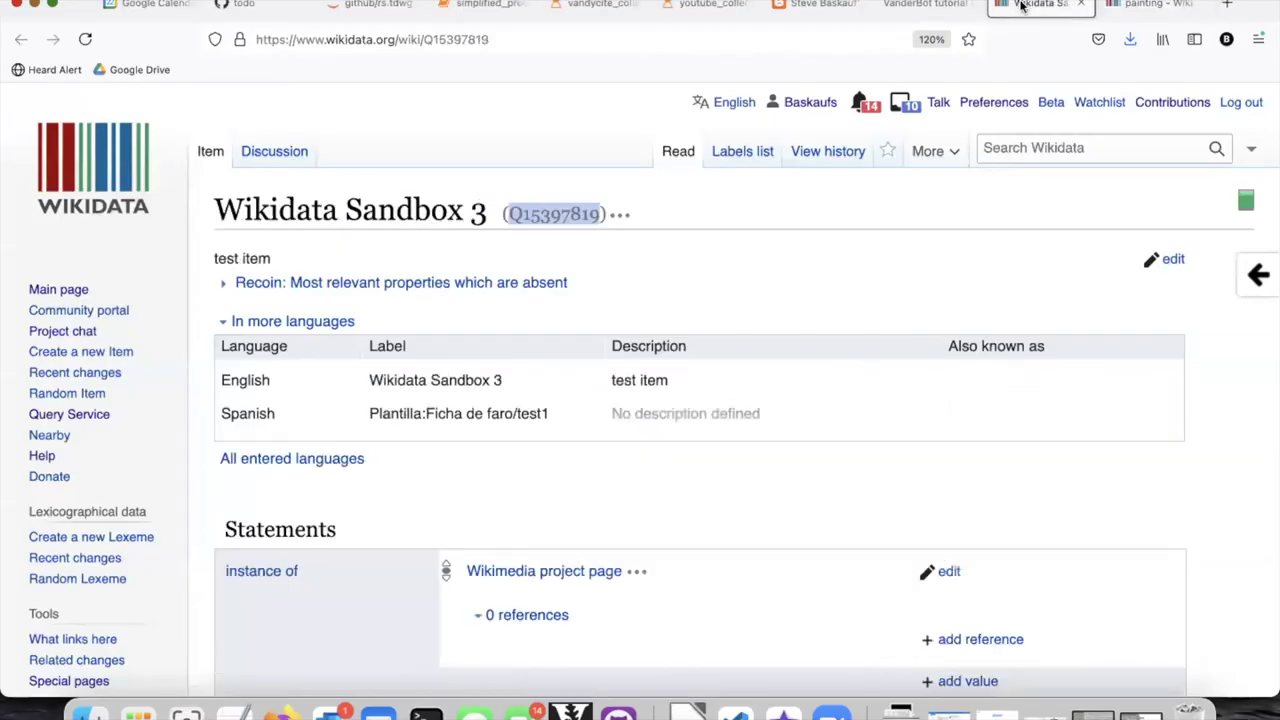
{"action": "left_click", "coordinate": [928, 10]}
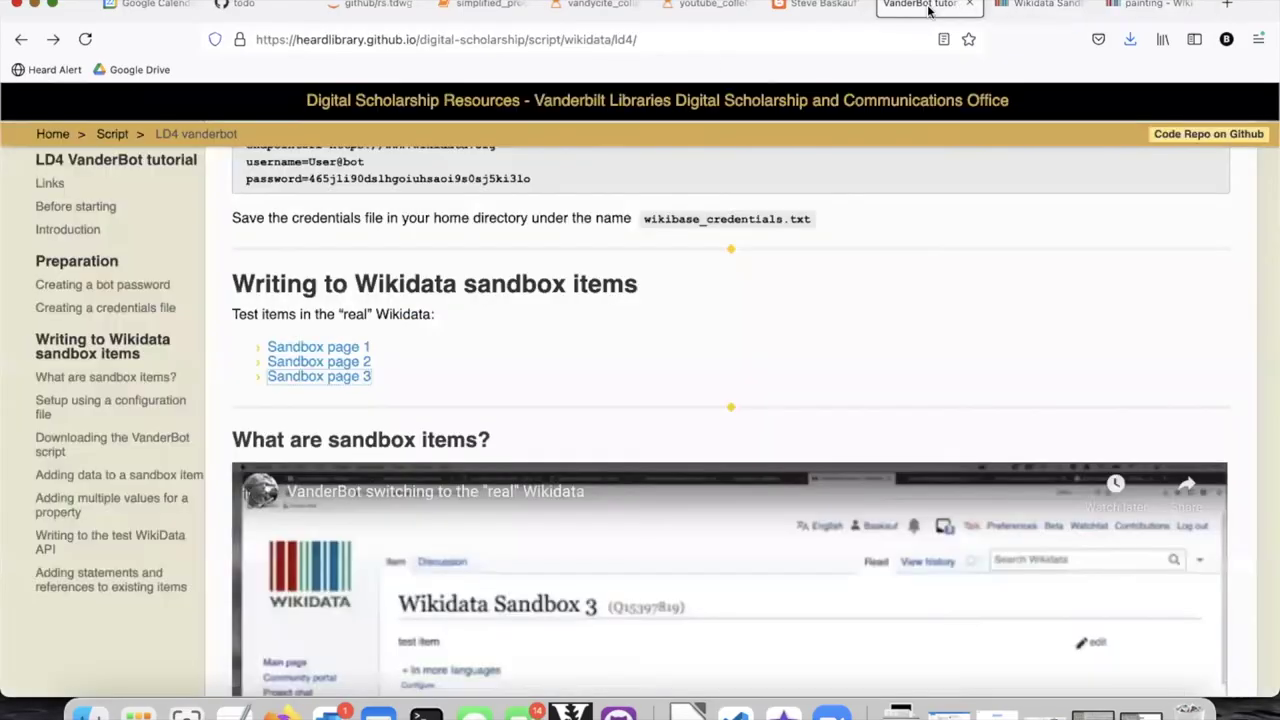
{"action": "left_click", "coordinate": [655, 37]}
{"action": "key", "text": "super+c"}
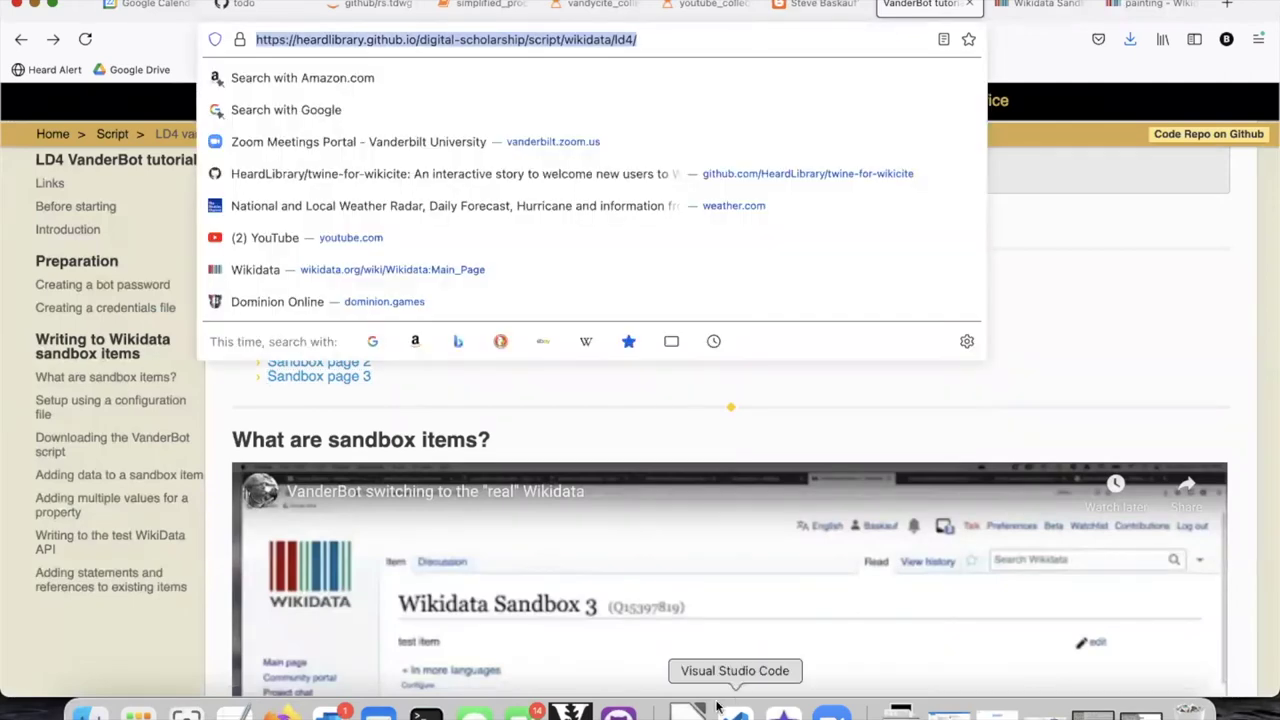
{"action": "left_click", "coordinate": [687, 712]}
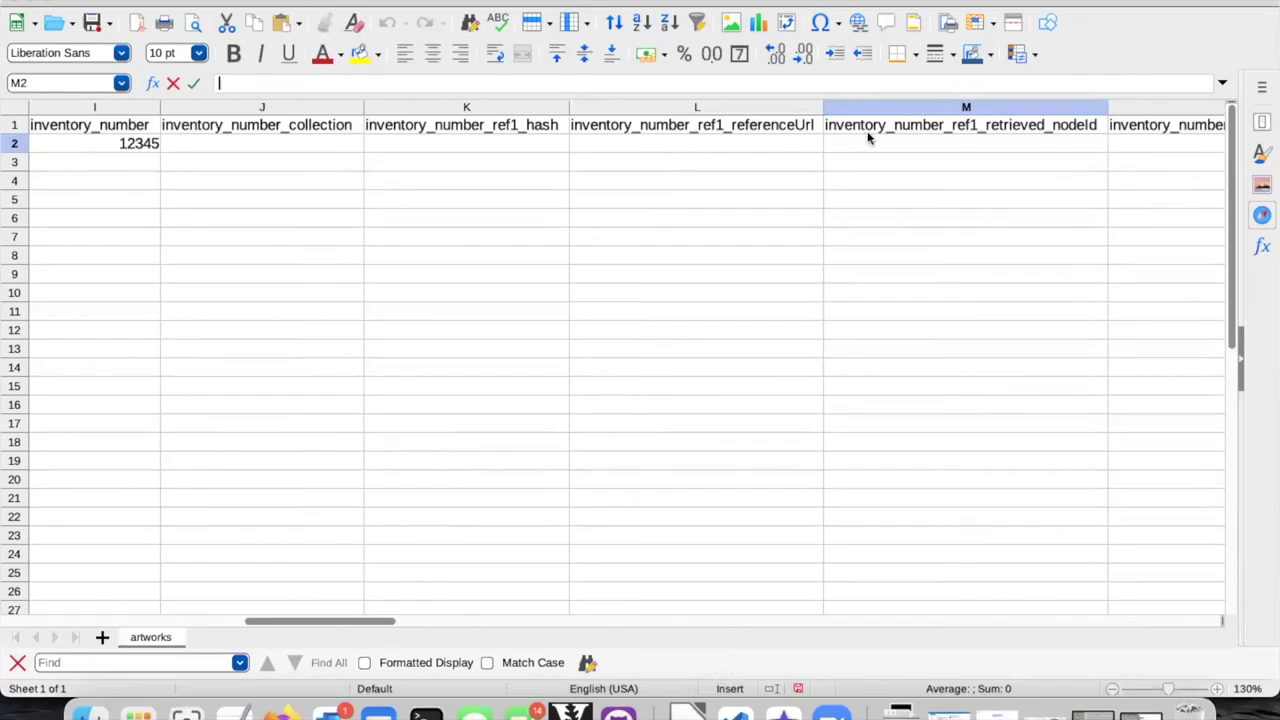
{"action": "left_click", "coordinate": [694, 151]}
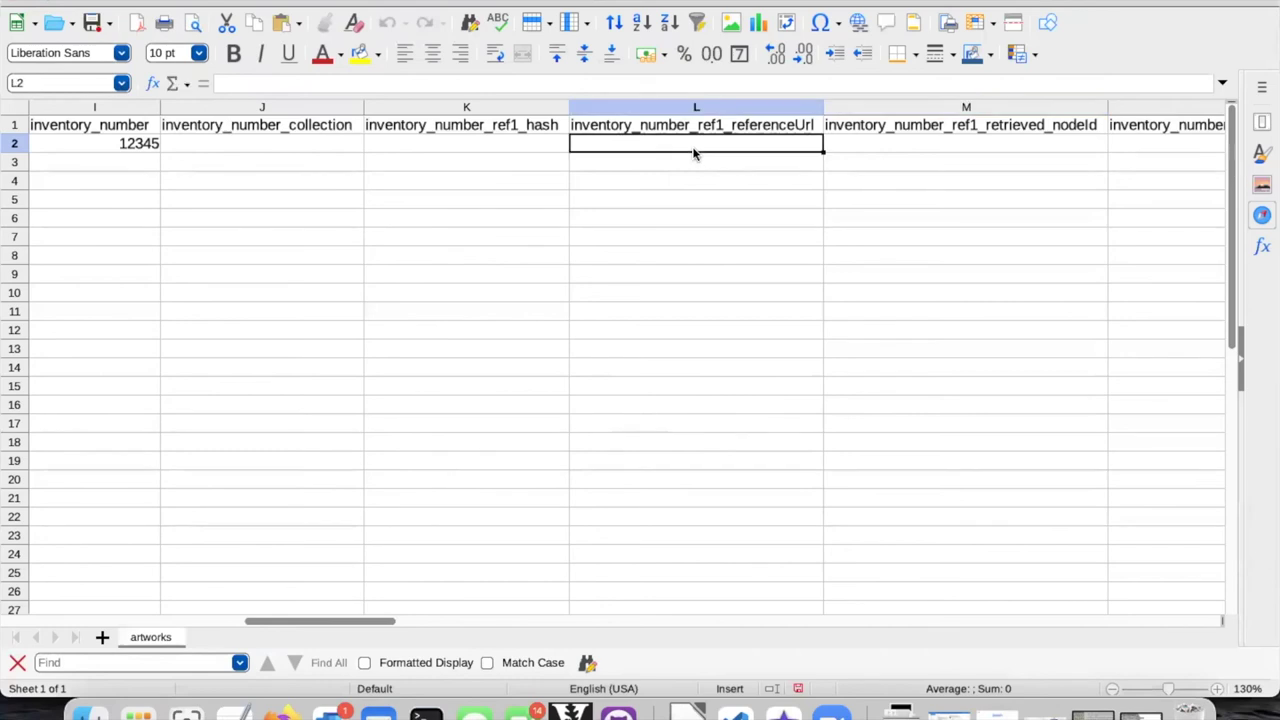
{"action": "key", "text": "super+v"}
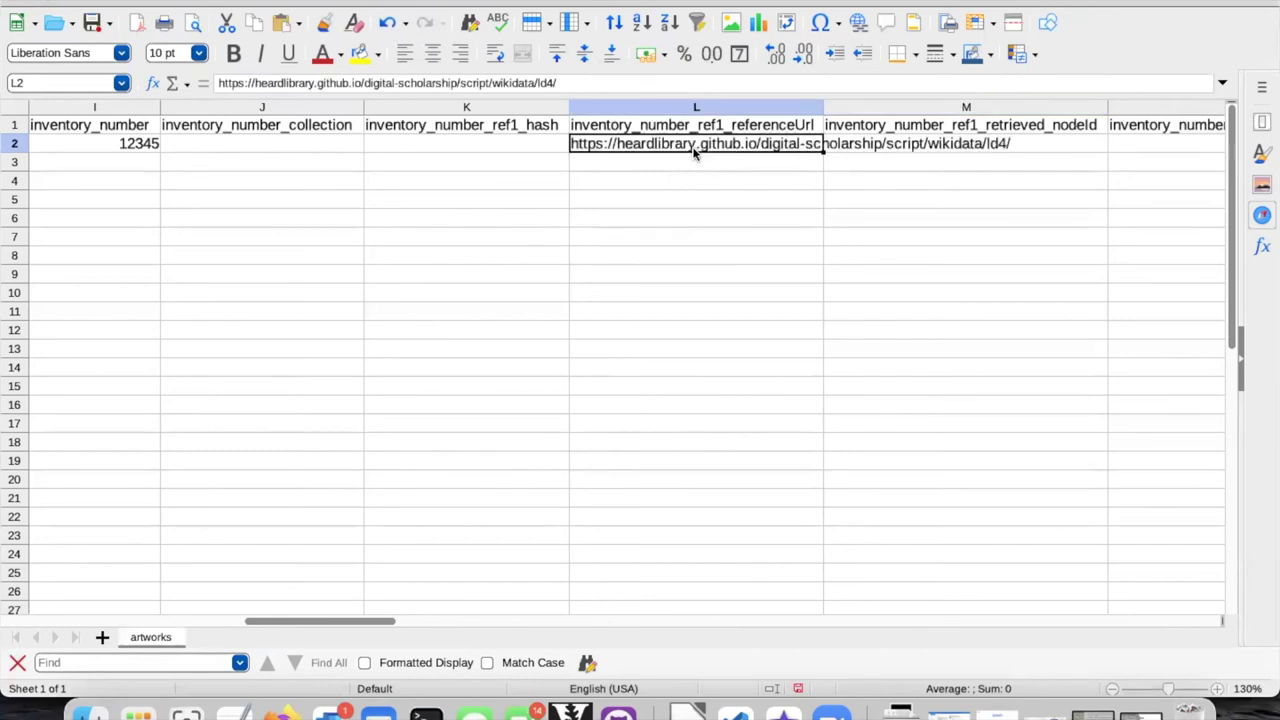
{"action": "key", "text": "Return"}
Paste the collection ID Q18563658 into J2 under inventory_number_collection, then move along row 2
{"action": "scroll", "coordinate": [1160, 451], "scroll_direction": "left", "scroll_amount": 2}
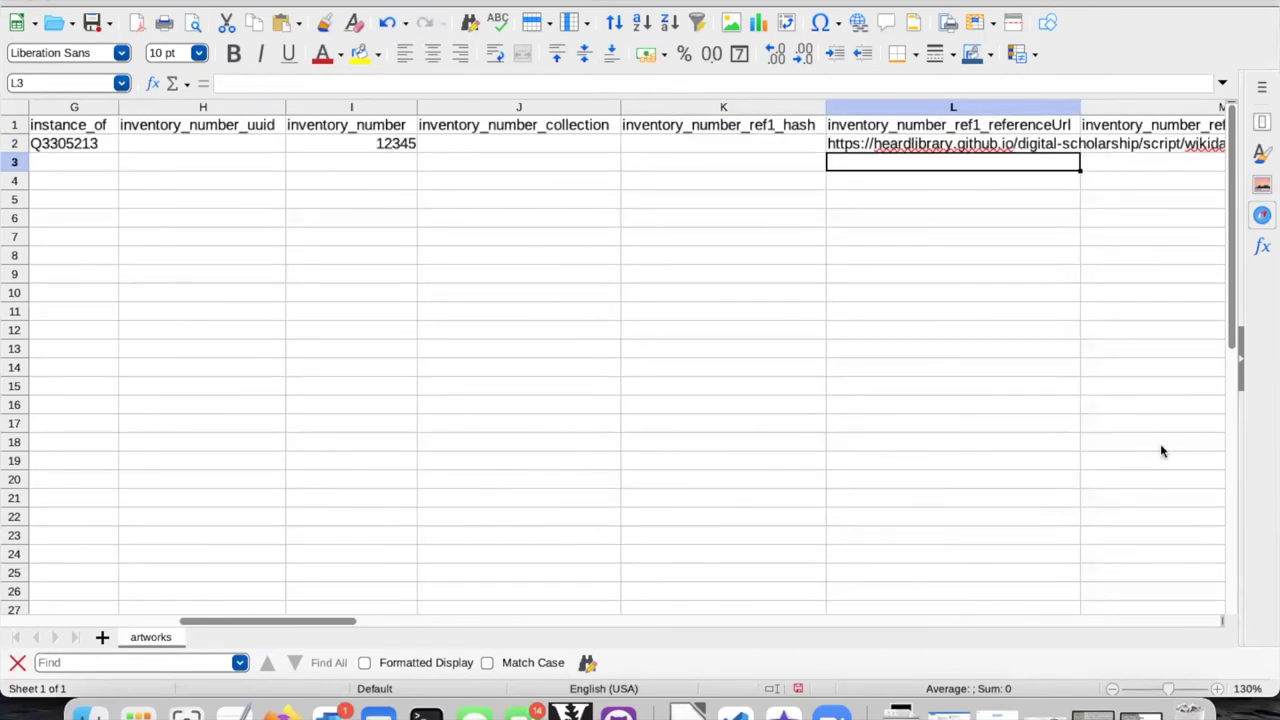
{"action": "left_click", "coordinate": [531, 153]}
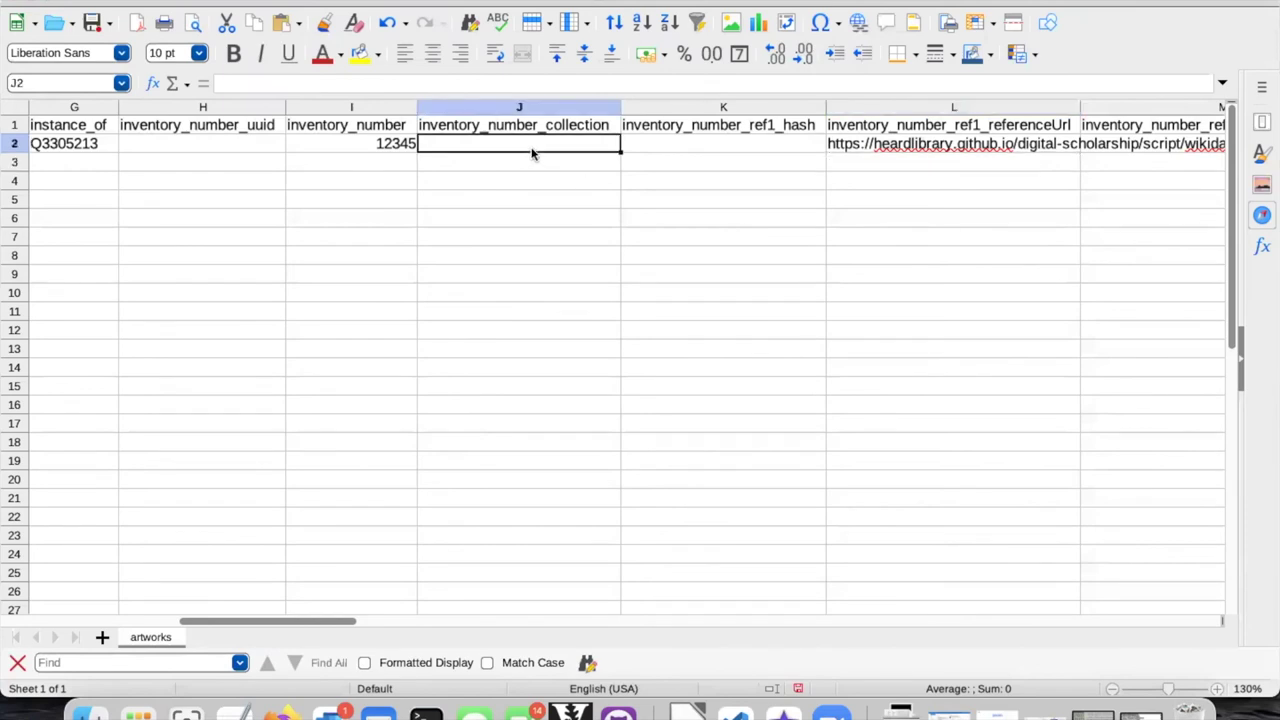
{"action": "left_click", "coordinate": [586, 85]}
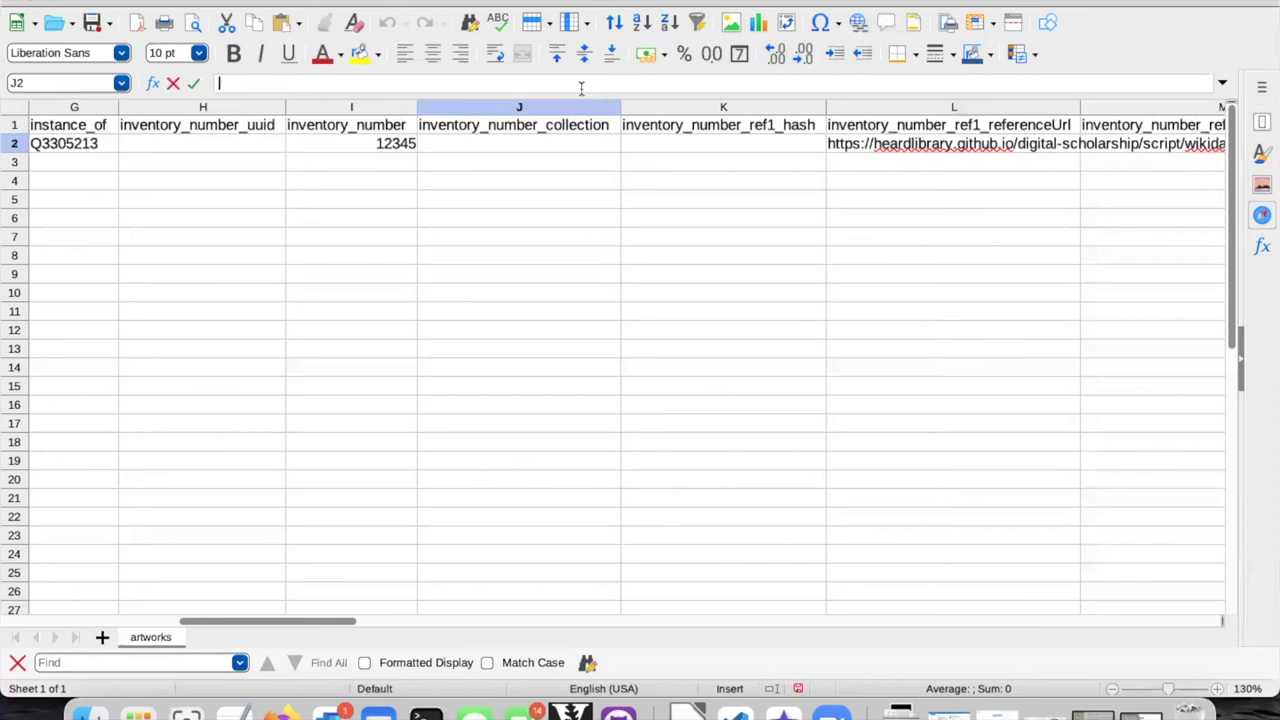
{"action": "type", "text": "Q18563658"}
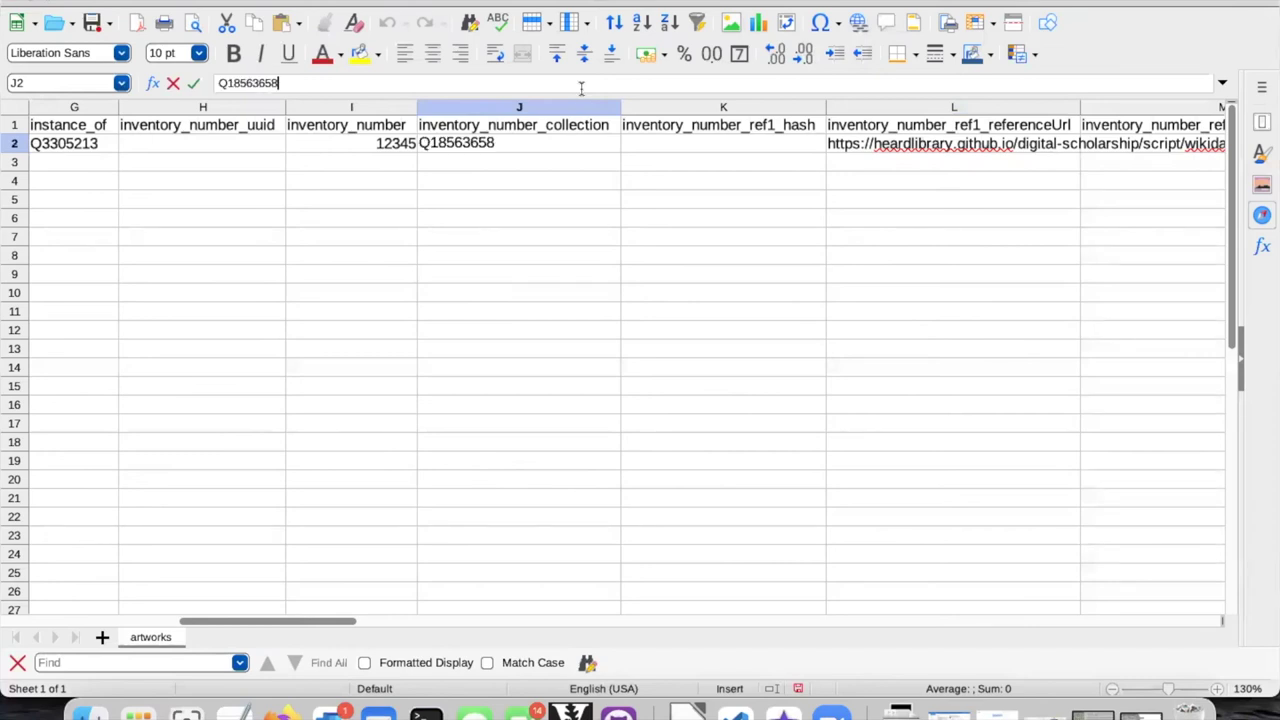
{"action": "key", "text": "Return"}
{"action": "key", "text": "Up"}
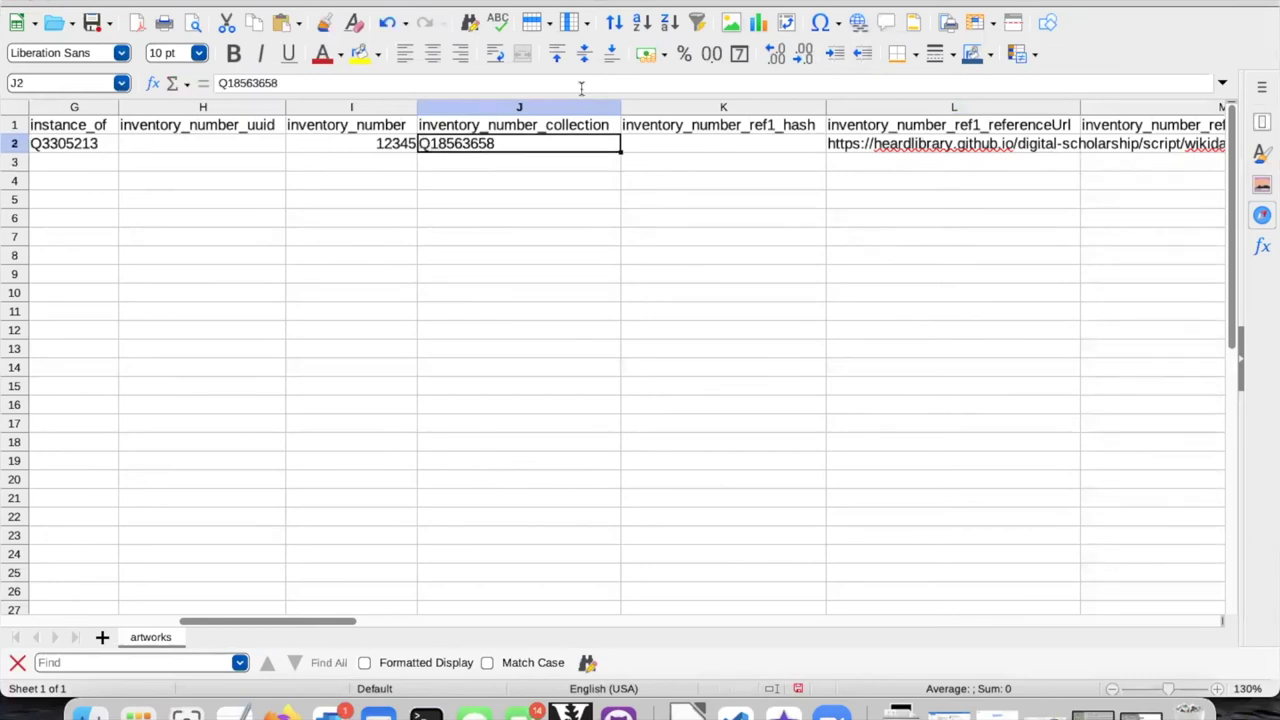
{"action": "key", "text": "Right"}
{"action": "key", "text": "Right"}
{"action": "key", "text": "Right"}
{"action": "key", "text": "Right"}
{"action": "key", "text": "Right"}
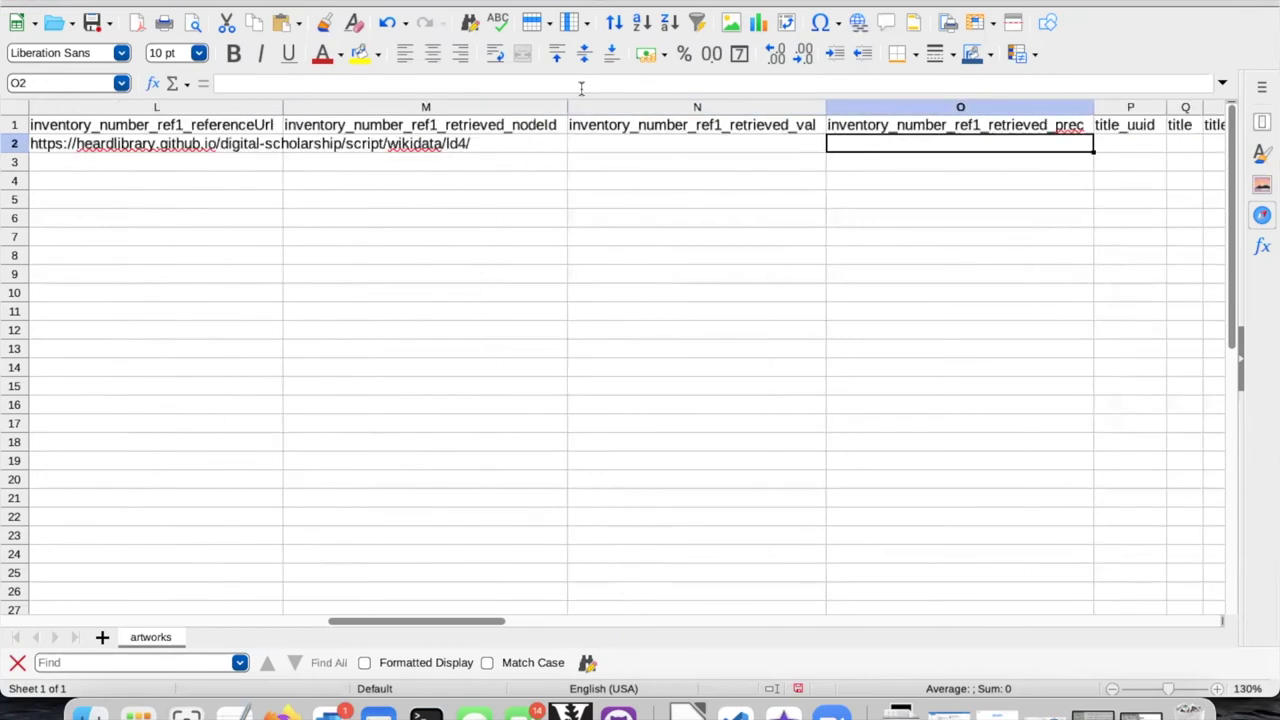
{"action": "key", "text": "Right"}
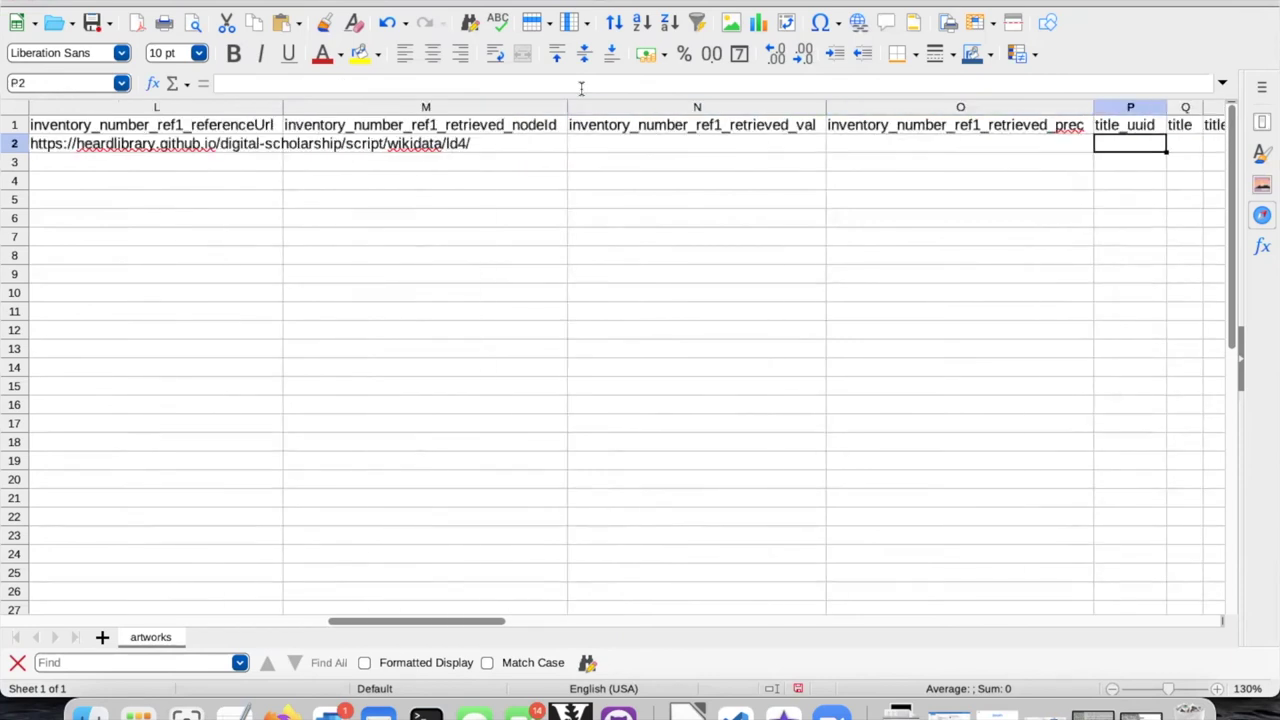
Type the title 'Mickey Mouse Clubhouse' into cell Q2 and move on toward the height column
{"action": "key", "text": "Right"}
{"action": "key", "text": "Right"}
{"action": "key", "text": "Right"}
{"action": "key", "text": "Right"}
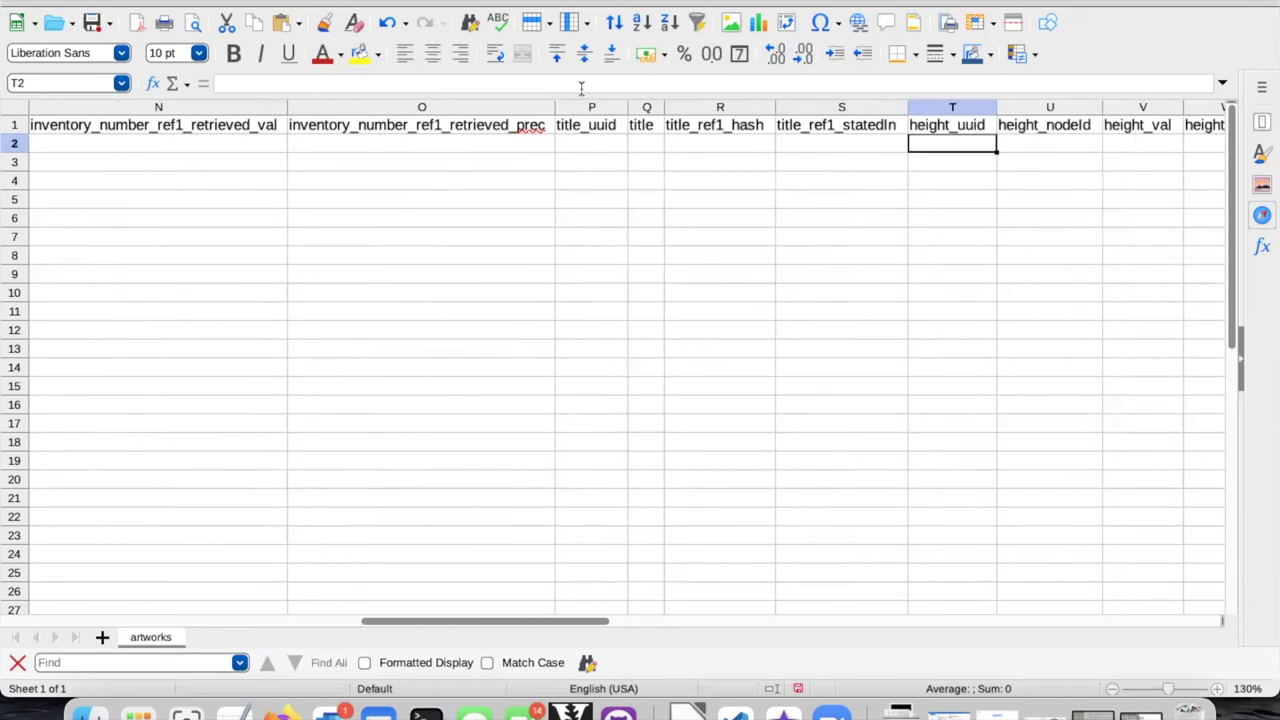
{"action": "key", "text": "Left"}
{"action": "key", "text": "Left"}
{"action": "key", "text": "Left"}
{"action": "key", "text": "Left"}
{"action": "key", "text": "Right"}
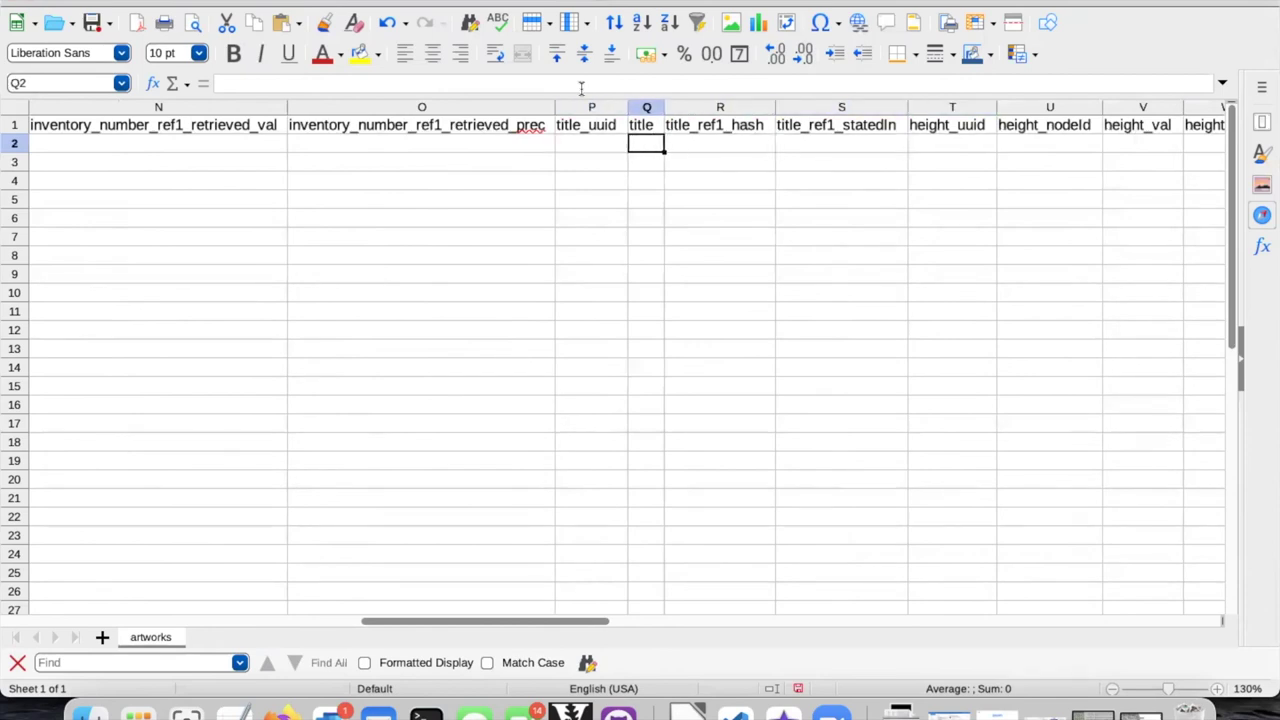
{"action": "type", "text": "Mickey Moiu"}
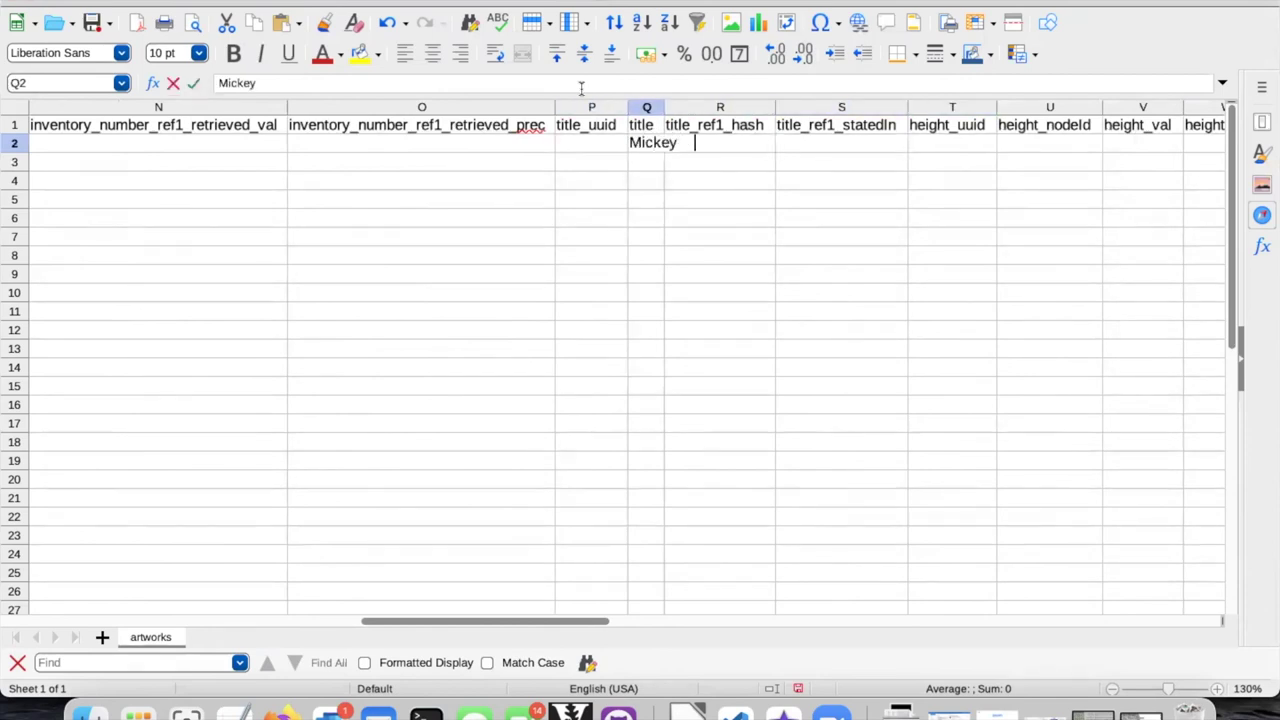
{"action": "key", "text": "BackSpace"}
{"action": "key", "text": "BackSpace"}
{"action": "type", "text": "use"}
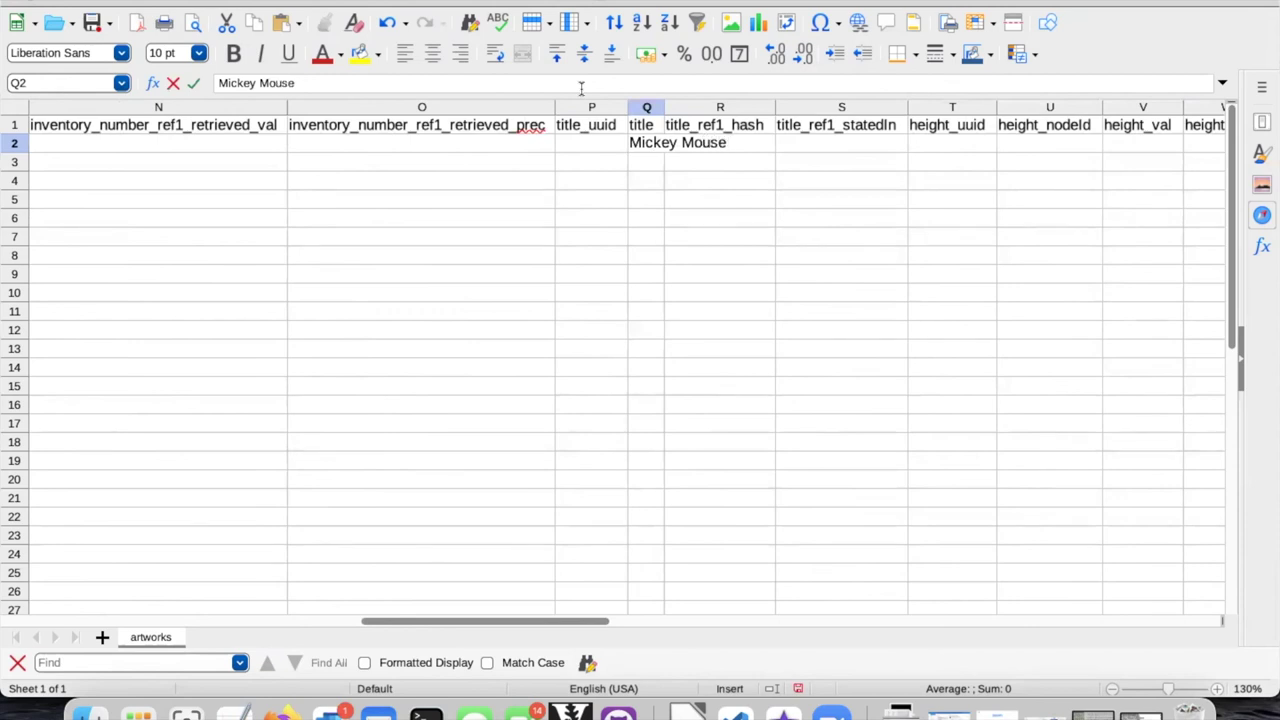
{"action": "type", "text": " Club"}
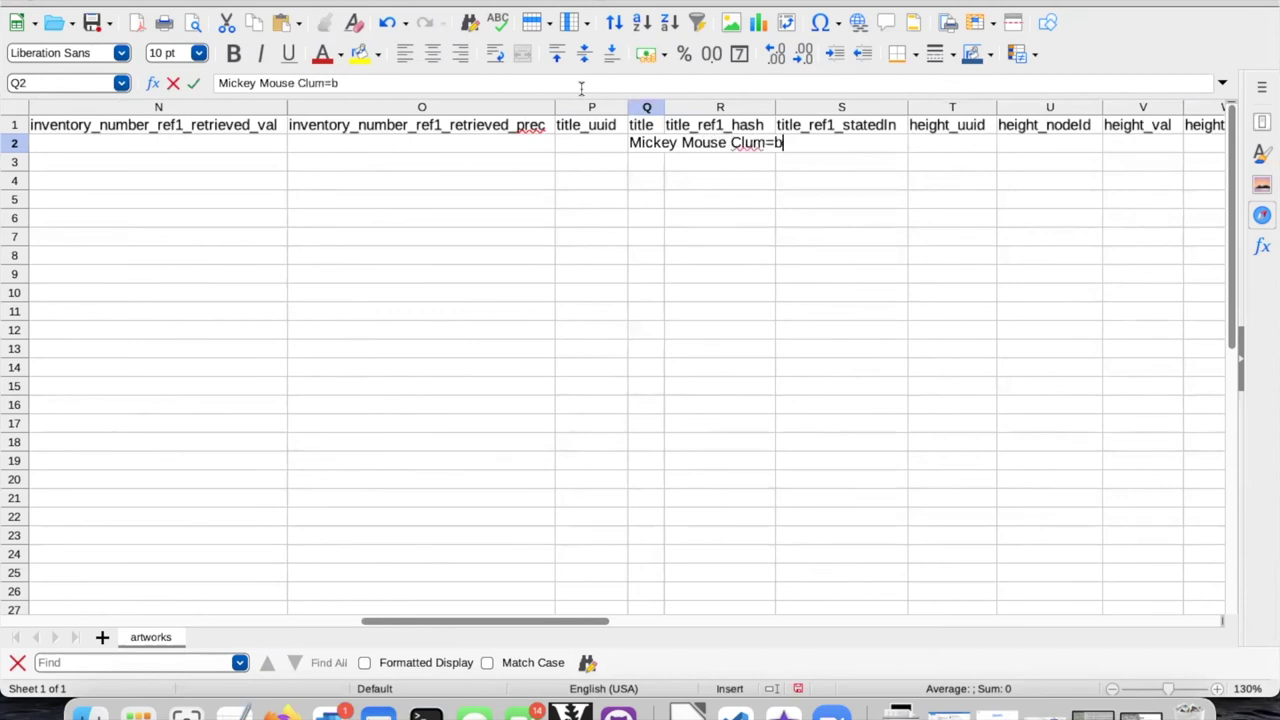
{"action": "type", "text": "house"}
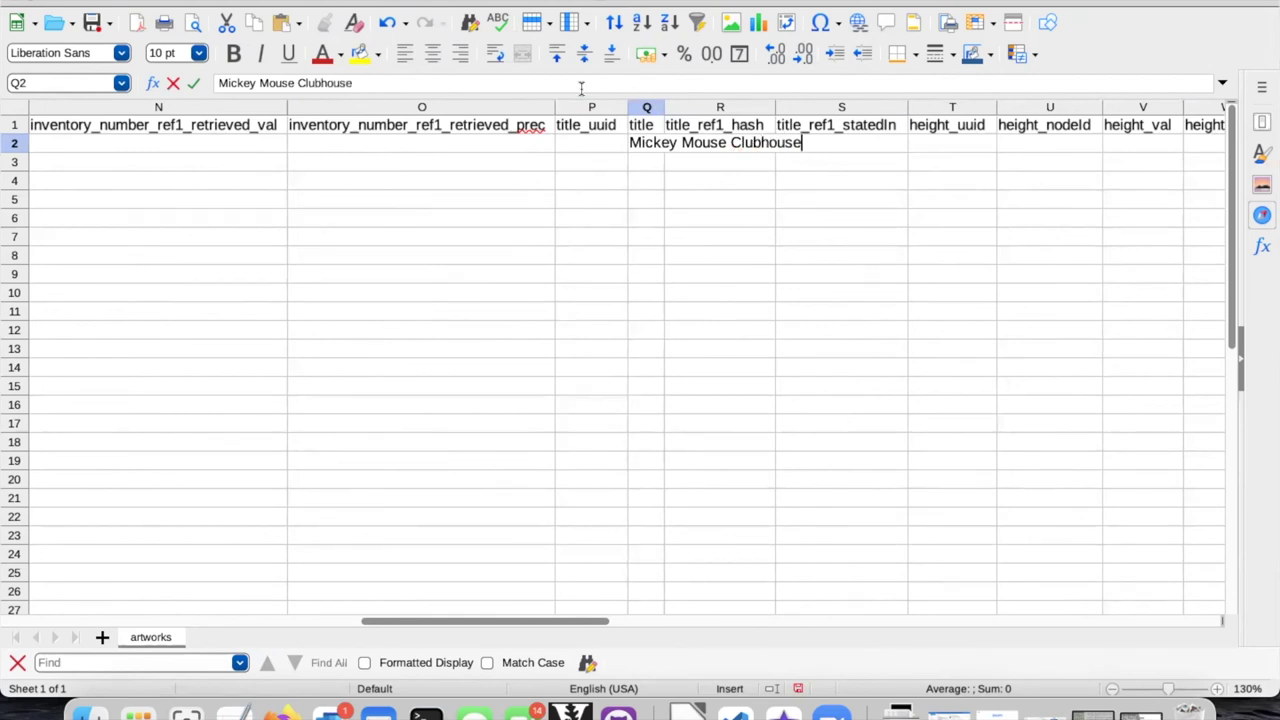
{"action": "key", "text": "Tab"}
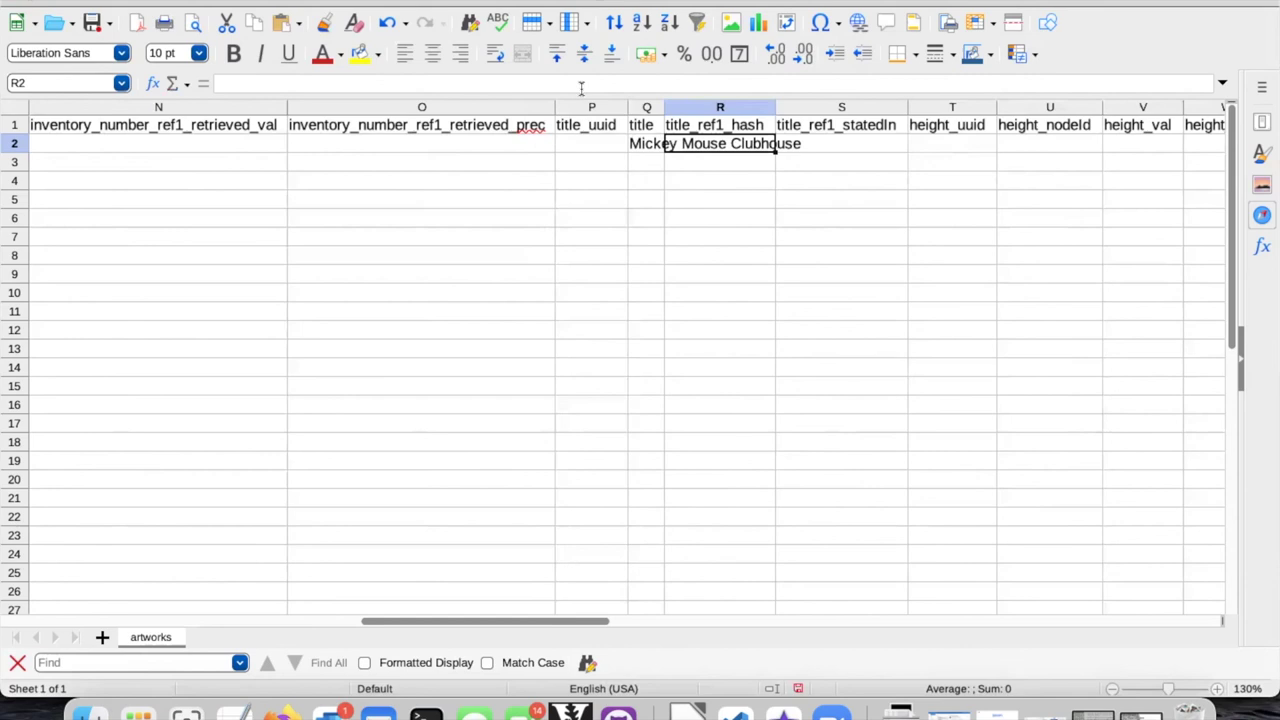
{"action": "key", "text": "Tab"}
{"action": "key", "text": "Tab"}
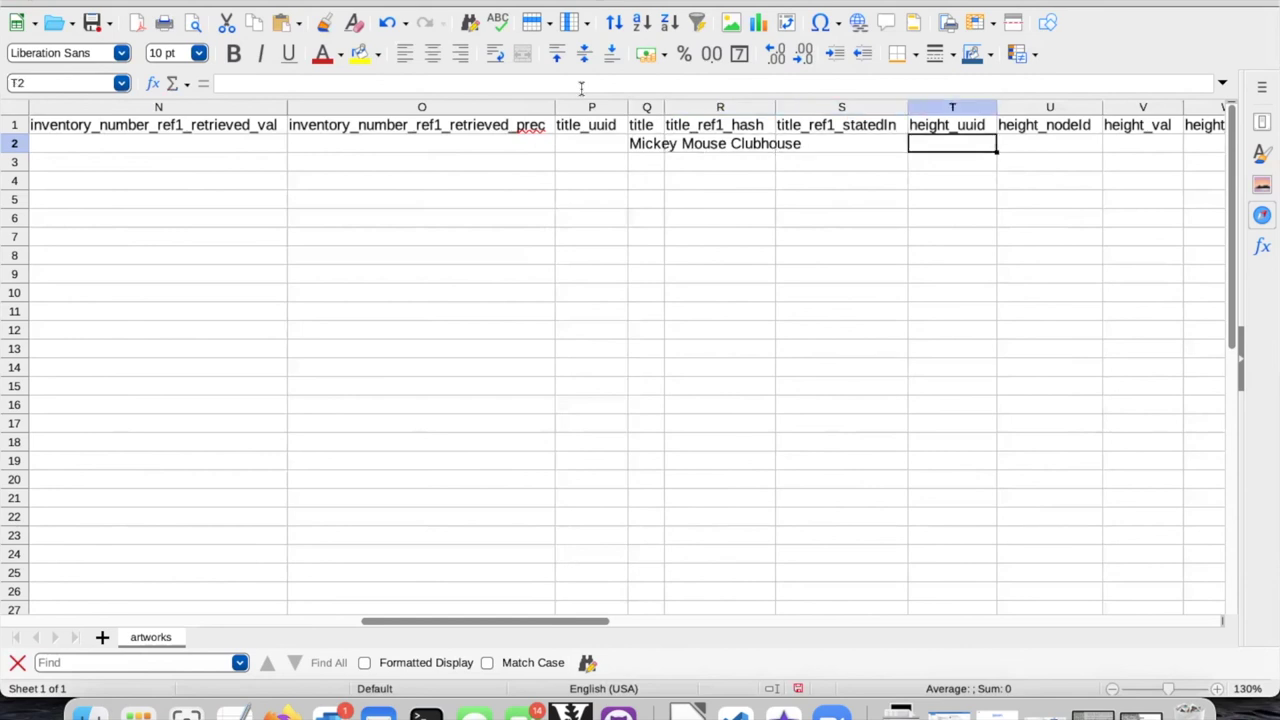
Enter 10 as the height value in cell V2 under height_val
{"action": "key", "text": "Tab"}
{"action": "key", "text": "Tab"}
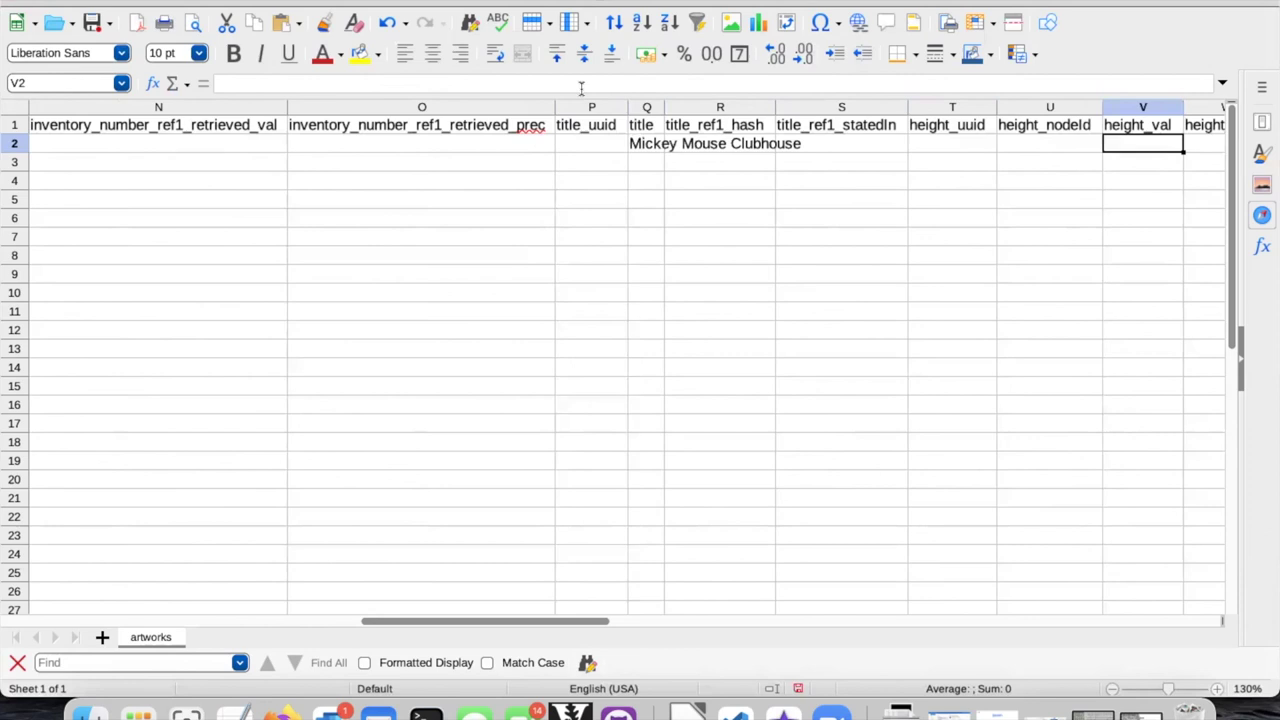
{"action": "type", "text": "10"}
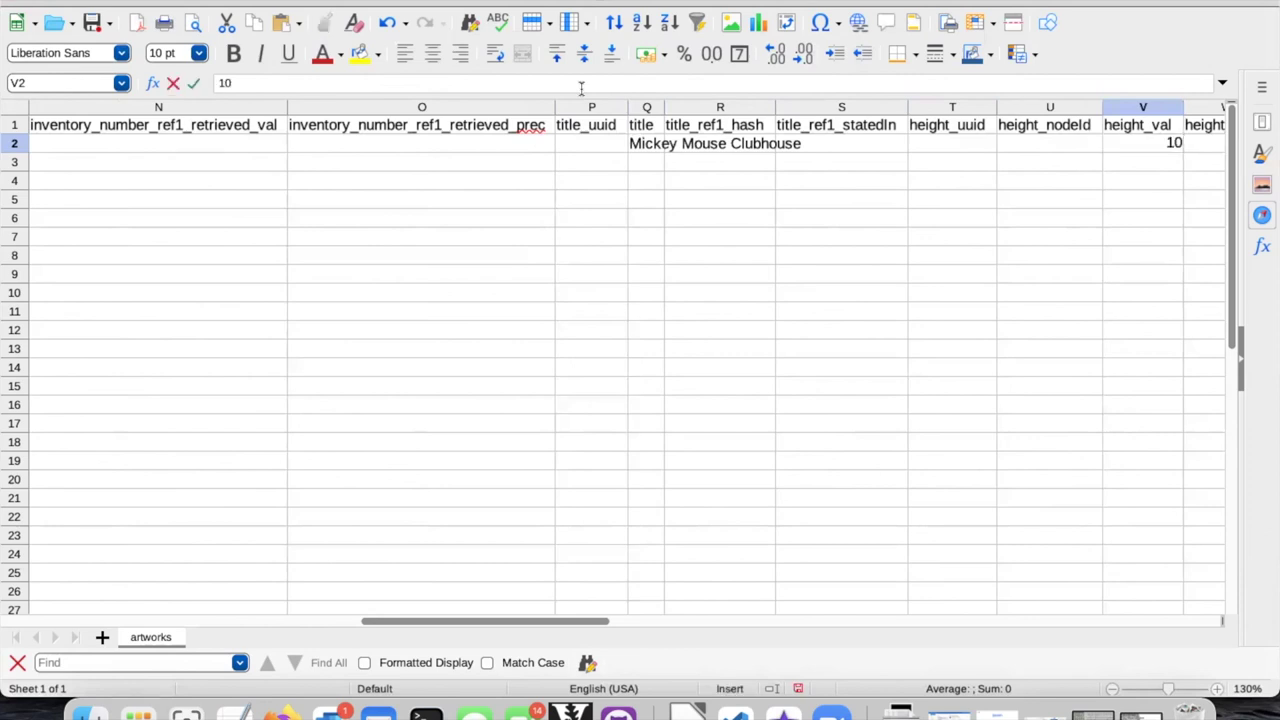
{"action": "key", "text": "Tab"}
{"action": "key", "text": "Tab"}
{"action": "key", "text": "shift+Tab"}
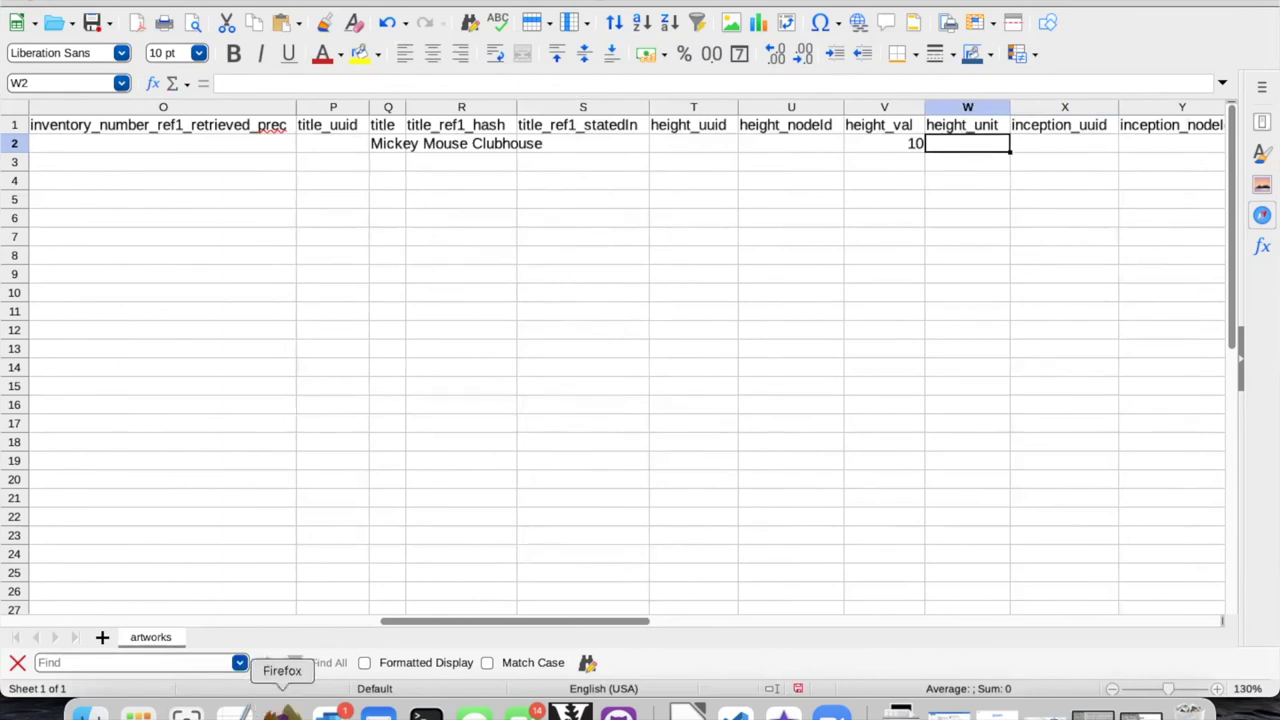
Look up 'centimeter' on Wikidata and copy the centimetre item ID Q174728
{"action": "left_click", "coordinate": [283, 712]}
{"action": "left_click", "coordinate": [1029, 138]}
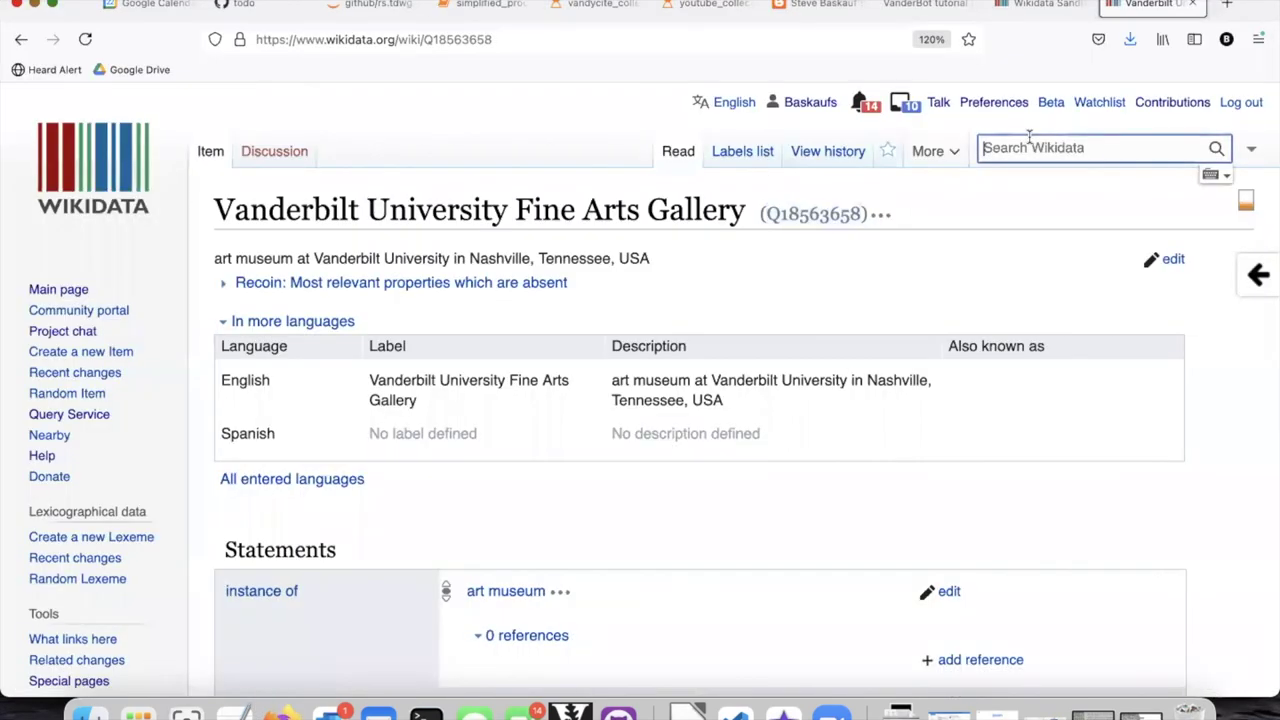
{"action": "type", "text": "centimeter"}
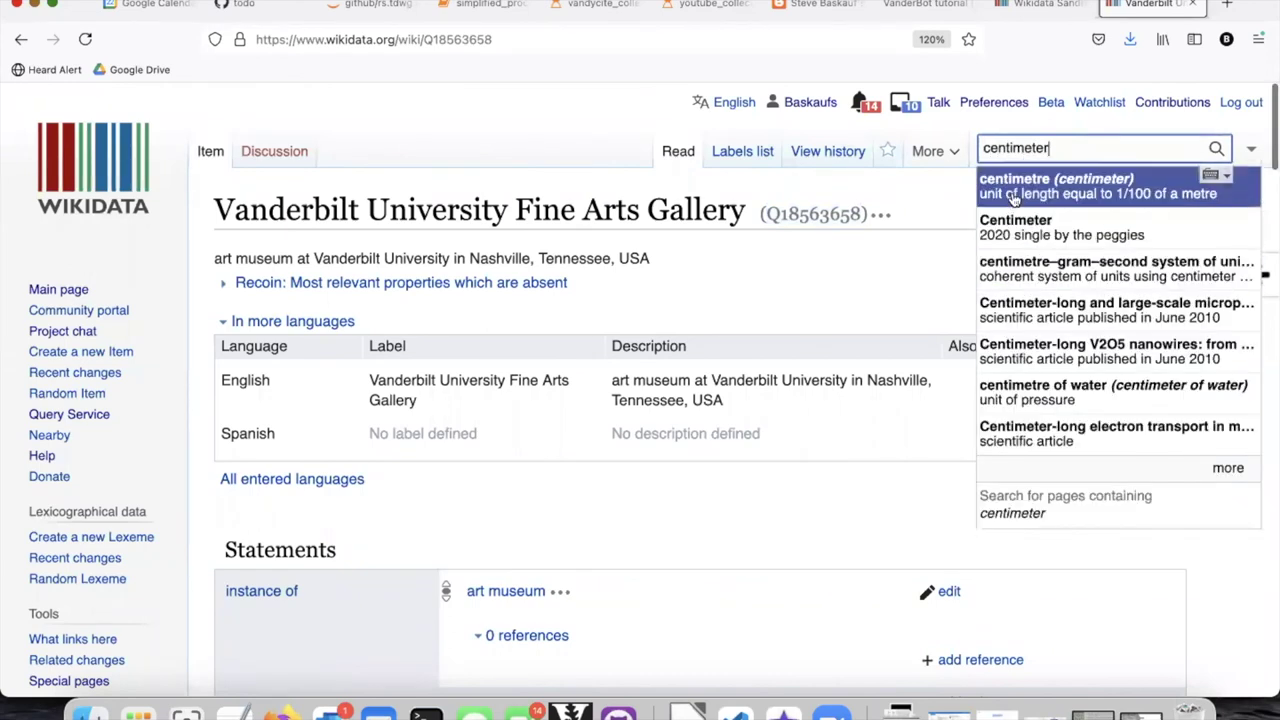
{"action": "left_click", "coordinate": [1013, 197]}
{"action": "double_click", "coordinate": [425, 212]}
{"action": "key", "text": "super+c"}
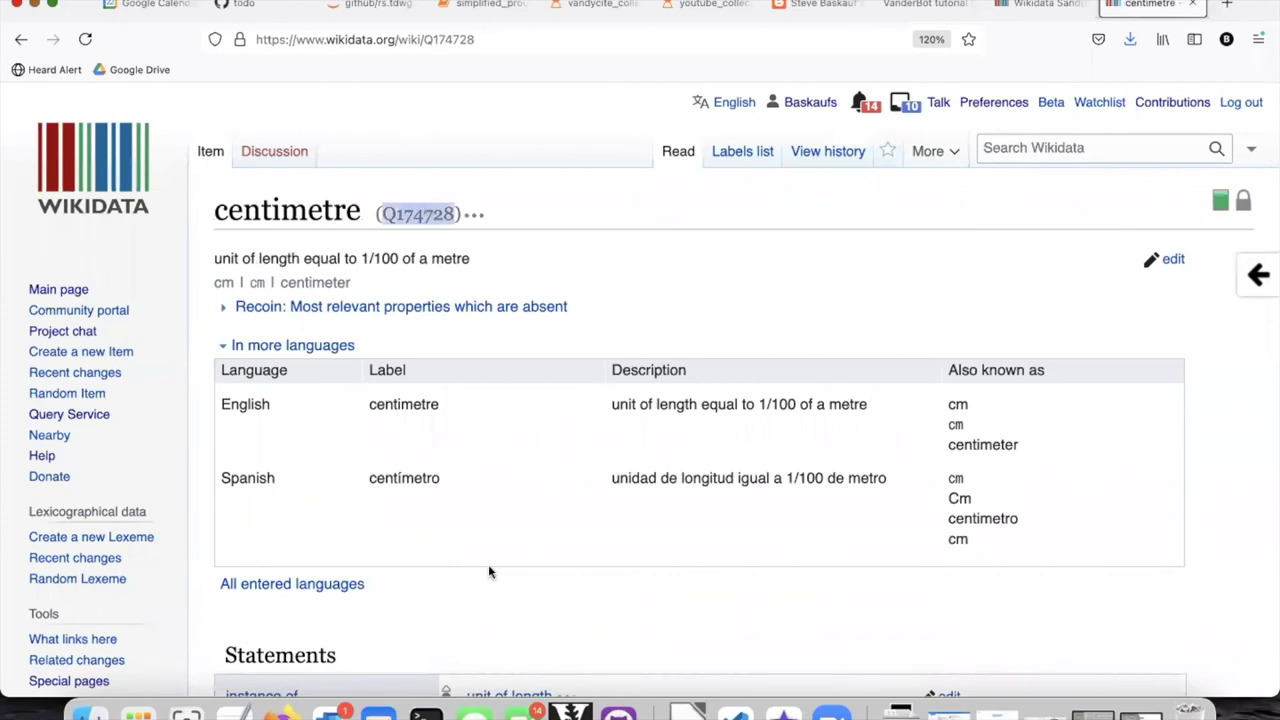
Paste Q174728 into cell W2 as the height unit
{"action": "left_click", "coordinate": [679, 713]}
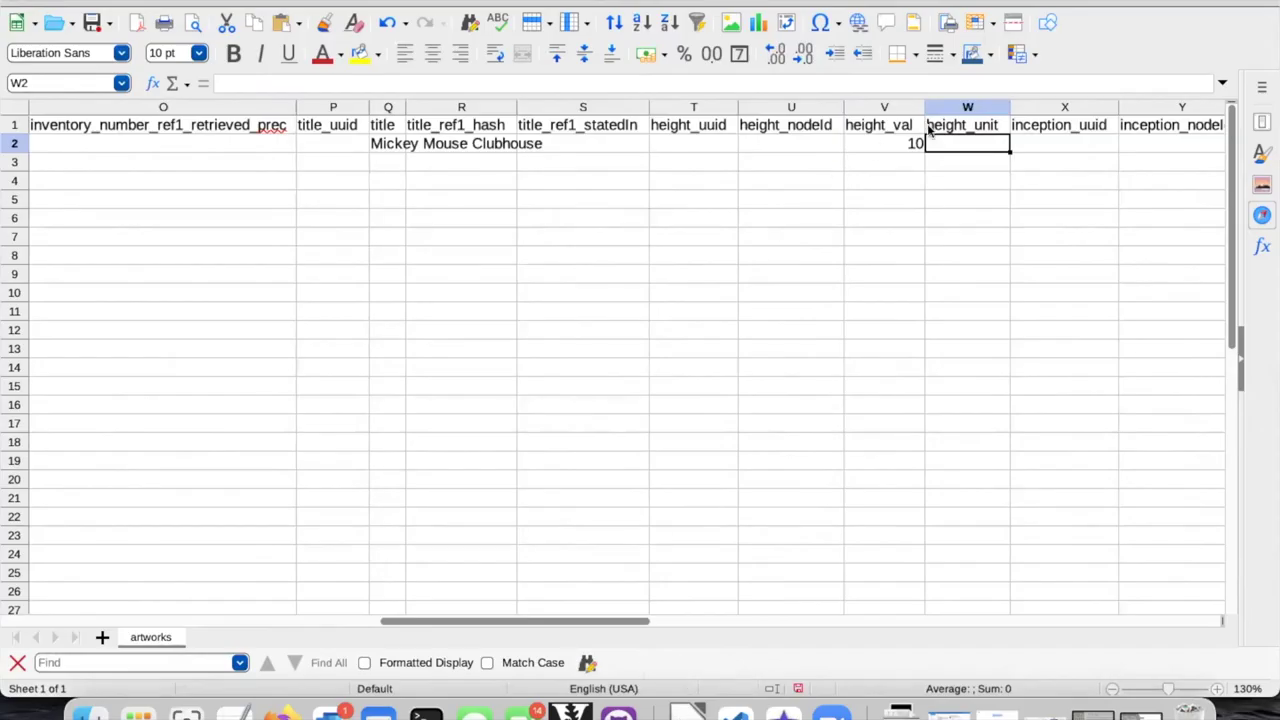
{"action": "left_click", "coordinate": [962, 85]}
{"action": "key", "text": "super+v"}
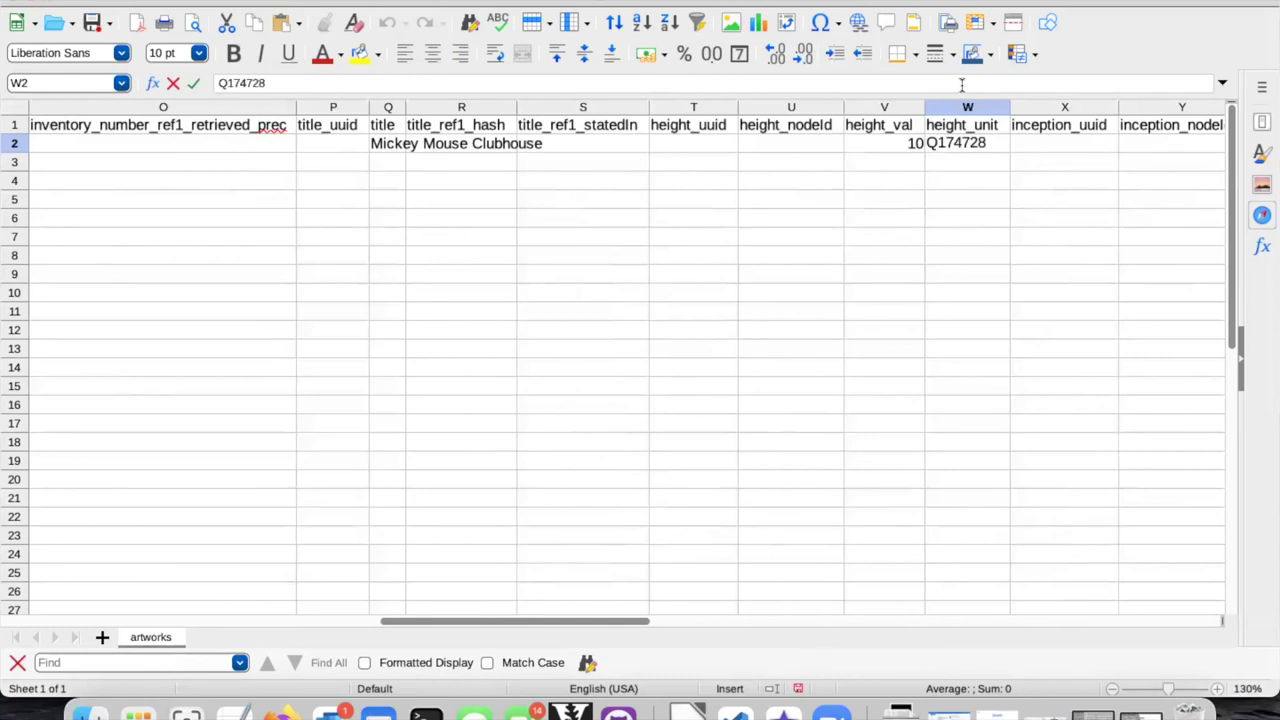
{"action": "key", "text": "Return"}
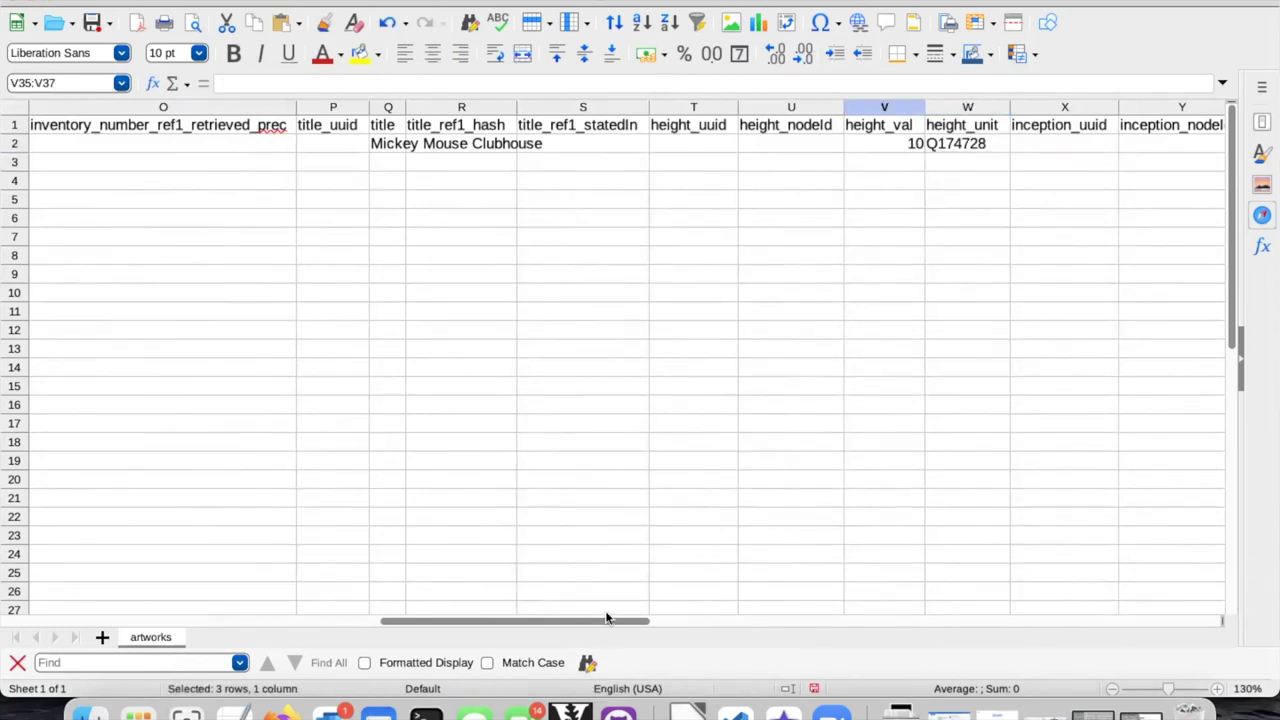
Enter 2019 in cell Z2 under inception_val and save the spreadsheet
{"action": "left_click_drag", "start_coordinate": [605, 621], "coordinate": [724, 635]}
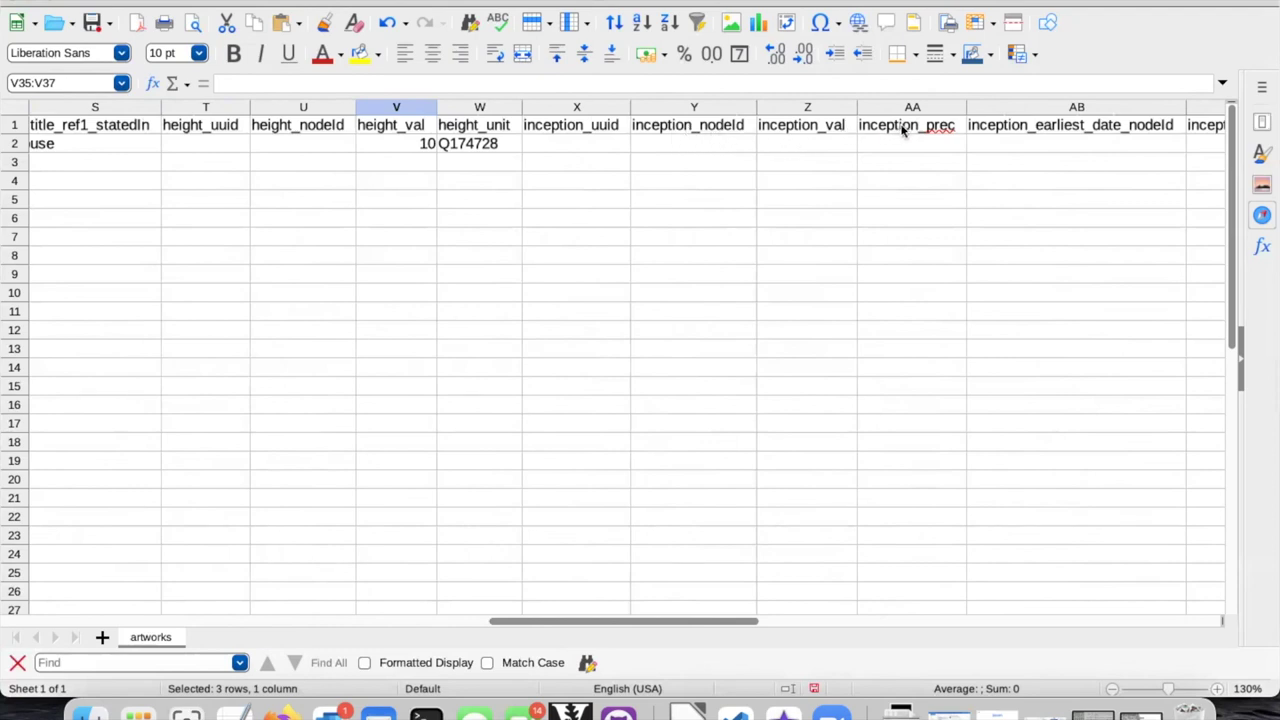
{"action": "left_click", "coordinate": [808, 143]}
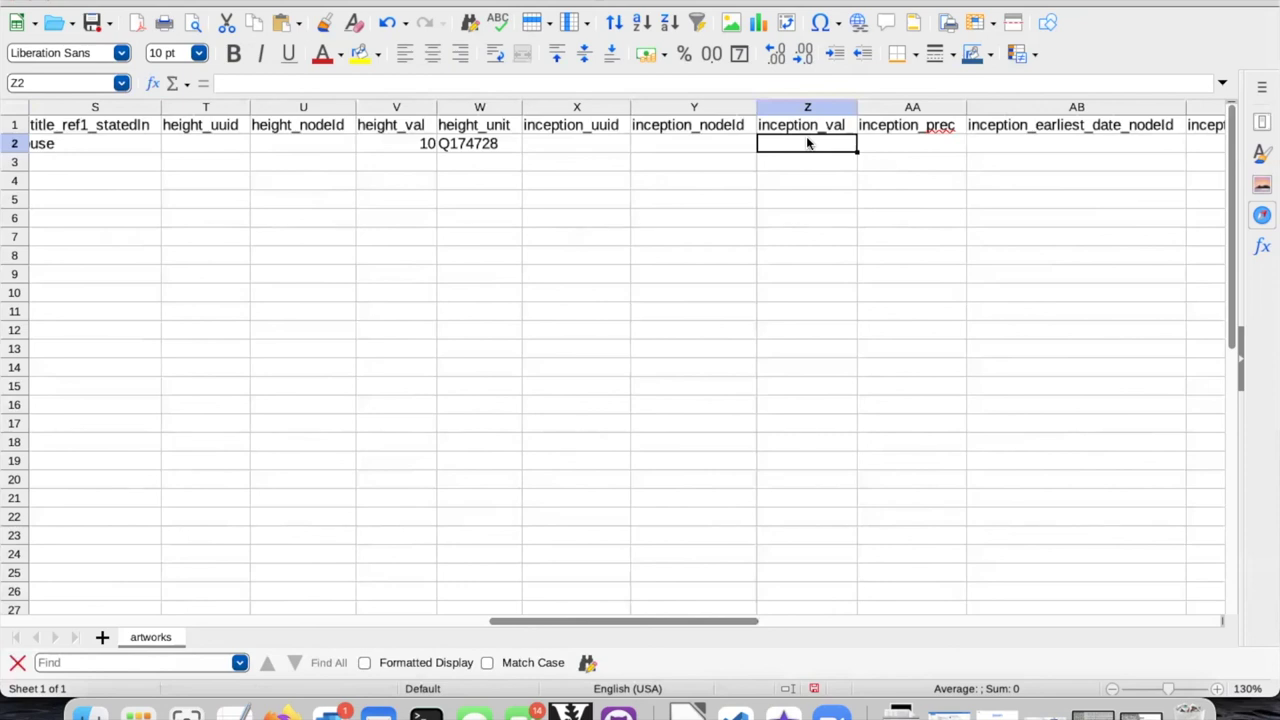
{"action": "type", "text": "2019"}
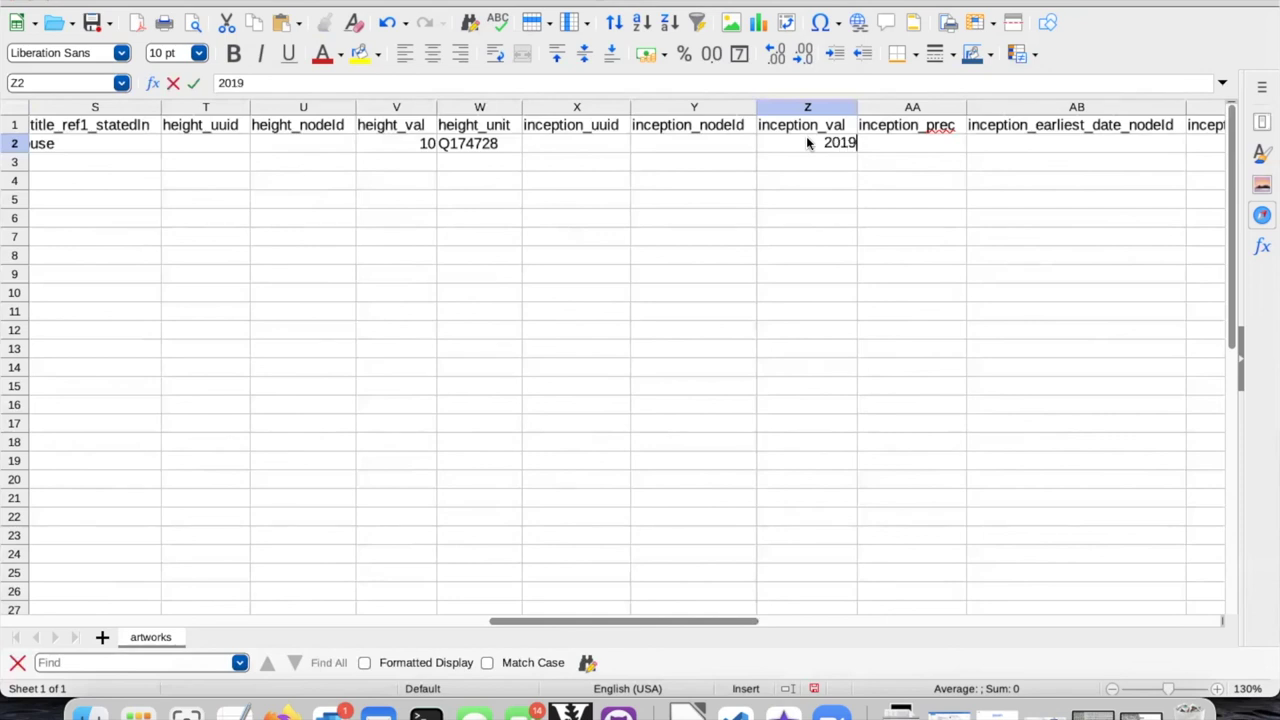
{"action": "key", "text": "Return"}
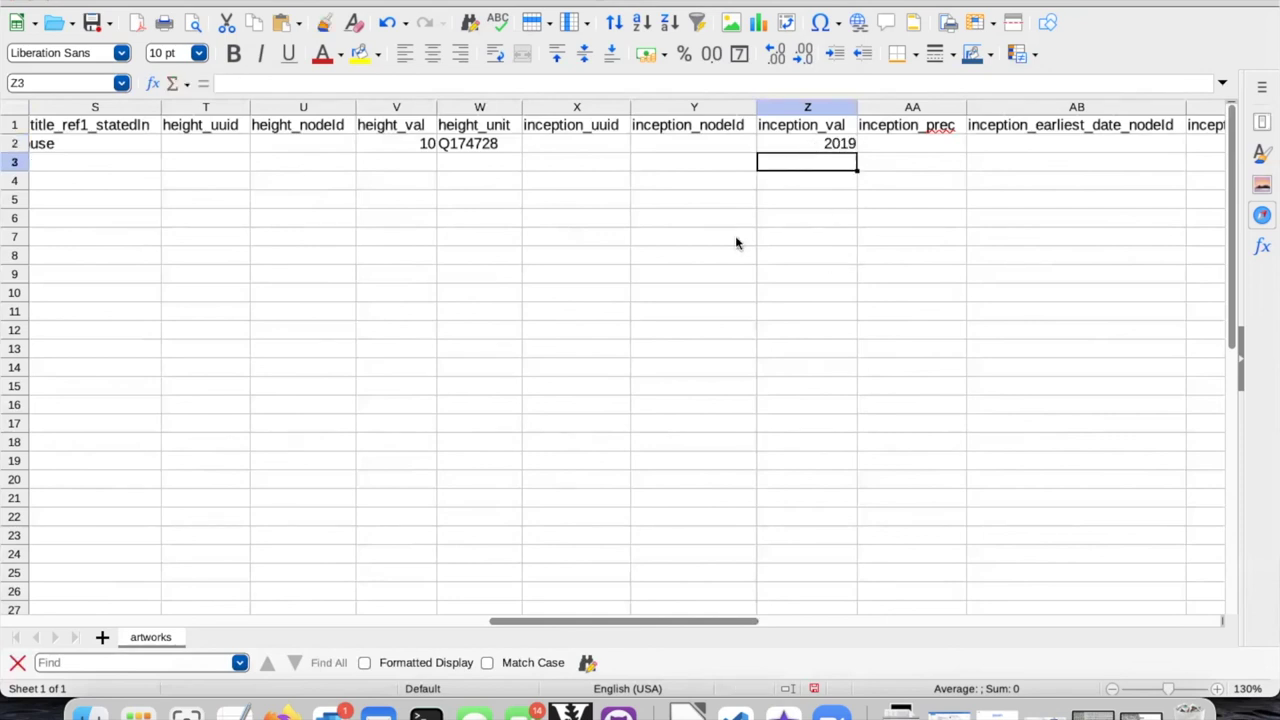
{"action": "left_click", "coordinate": [92, 27]}
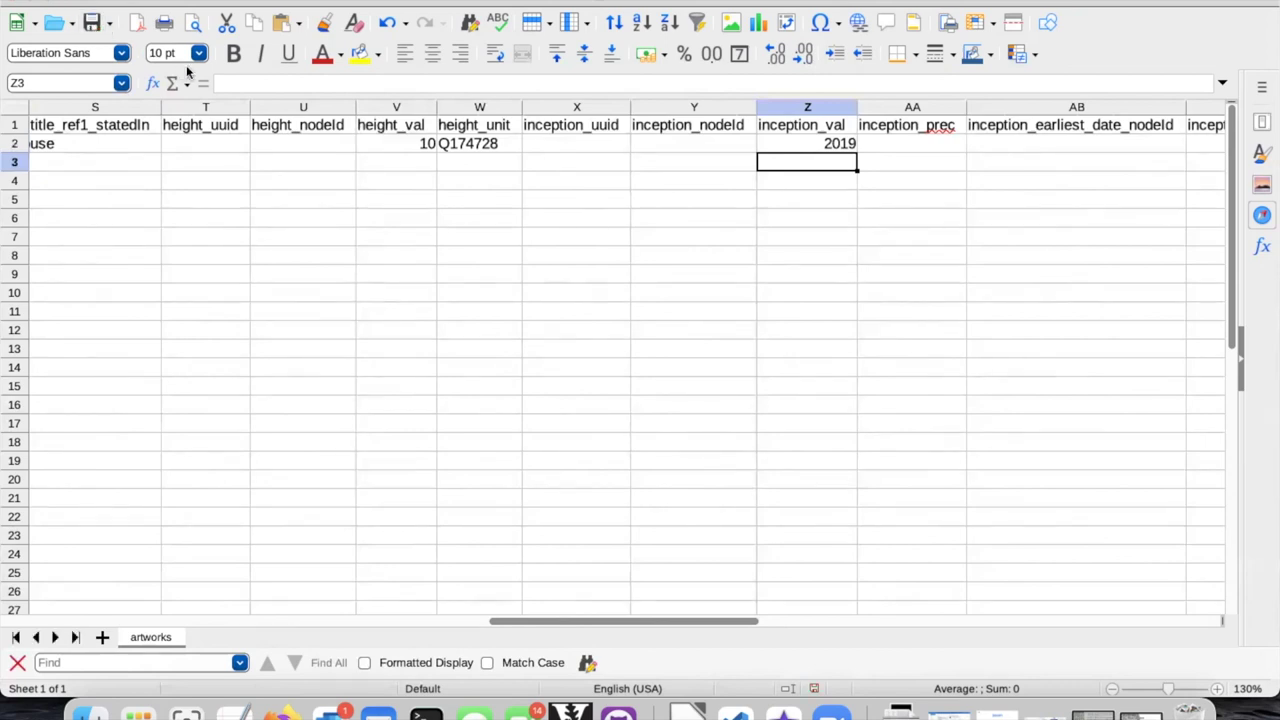